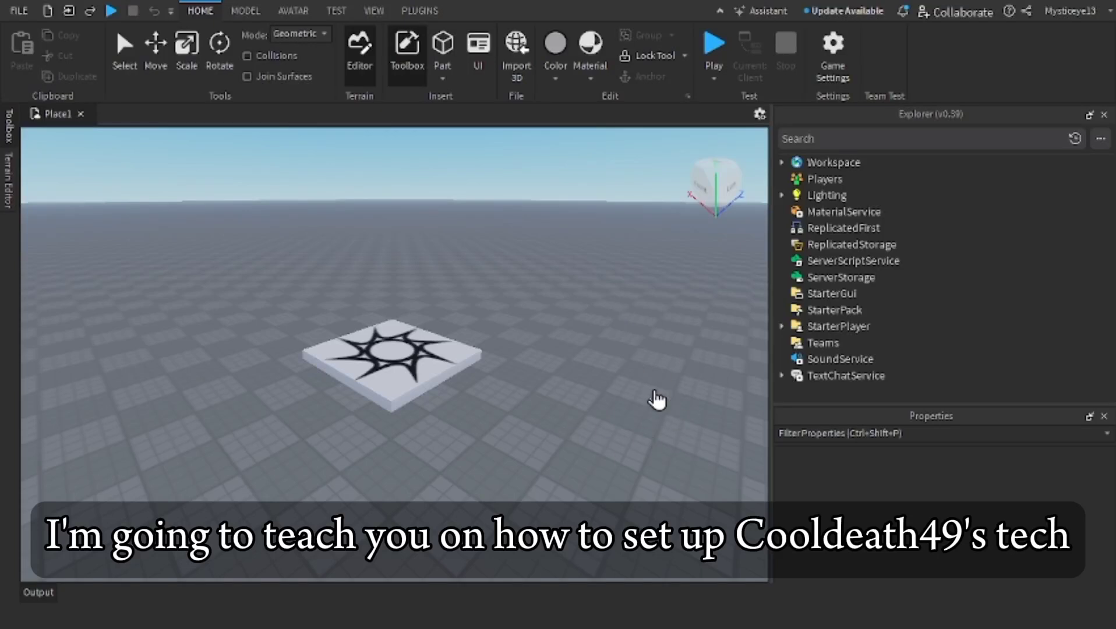
- Publish the place to Roblox as a new game named 'cd49 test', created by your own account
left_click(831, 46)
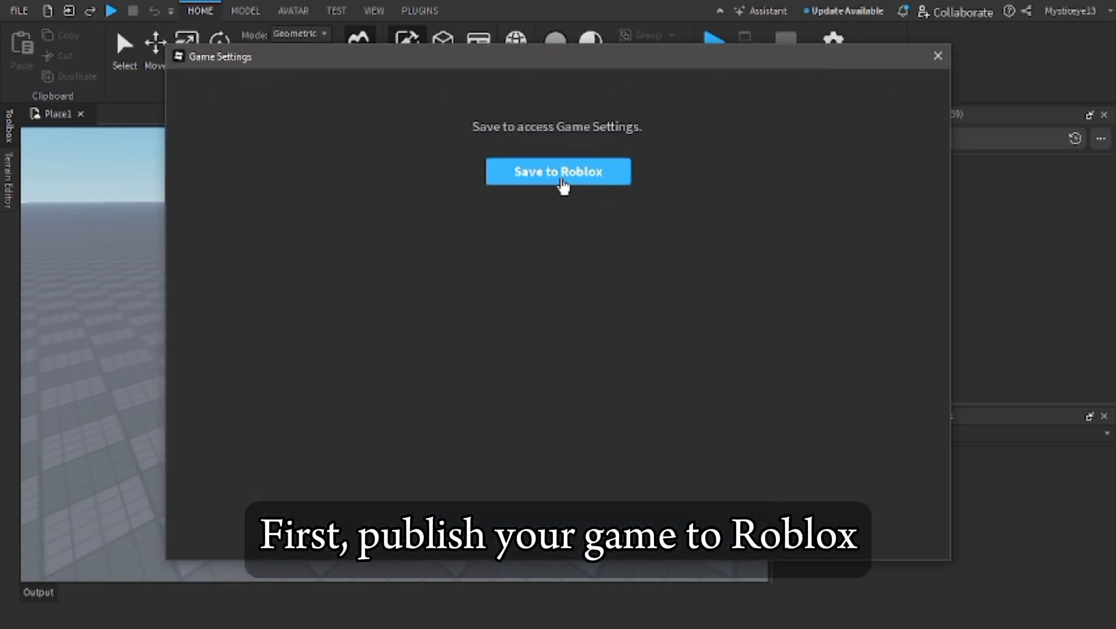
left_click(559, 175)
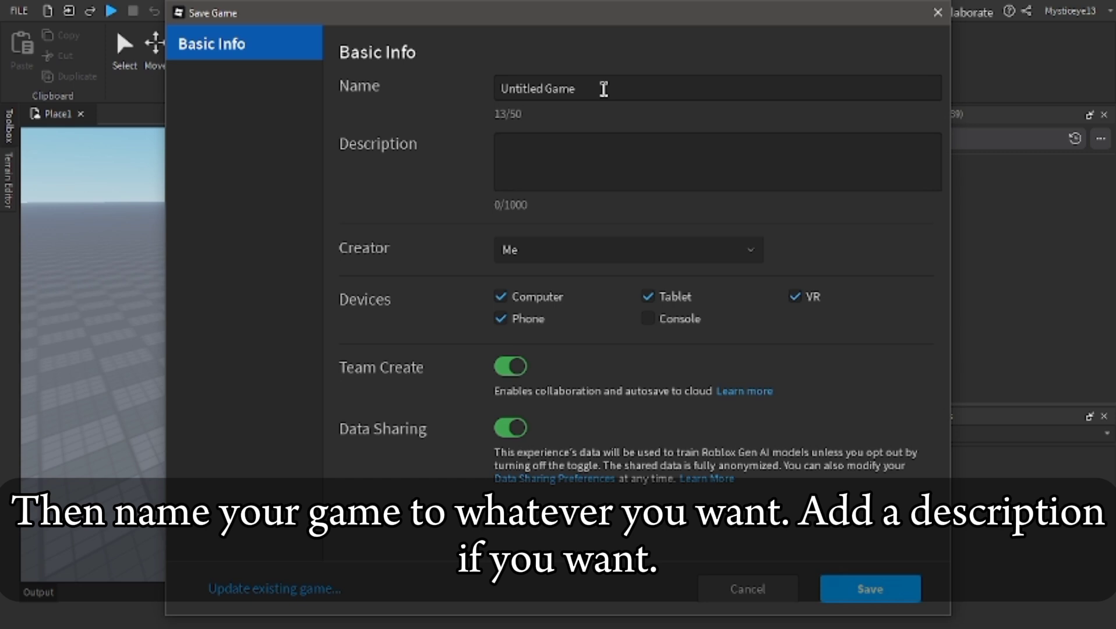
left_click_drag(602, 89, 488, 80)
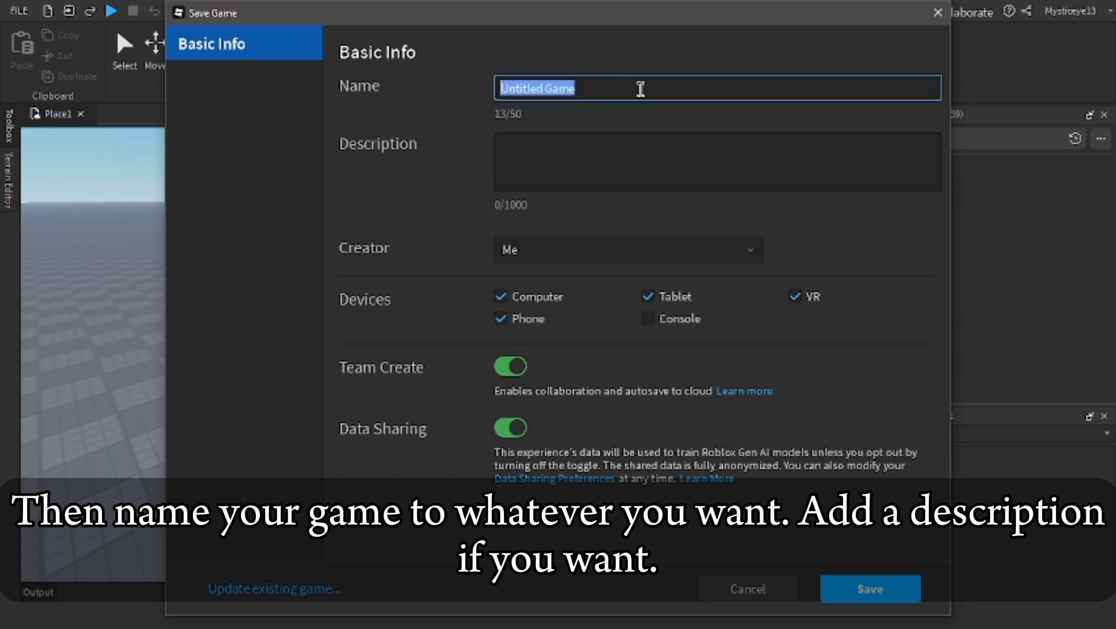
type("nap")
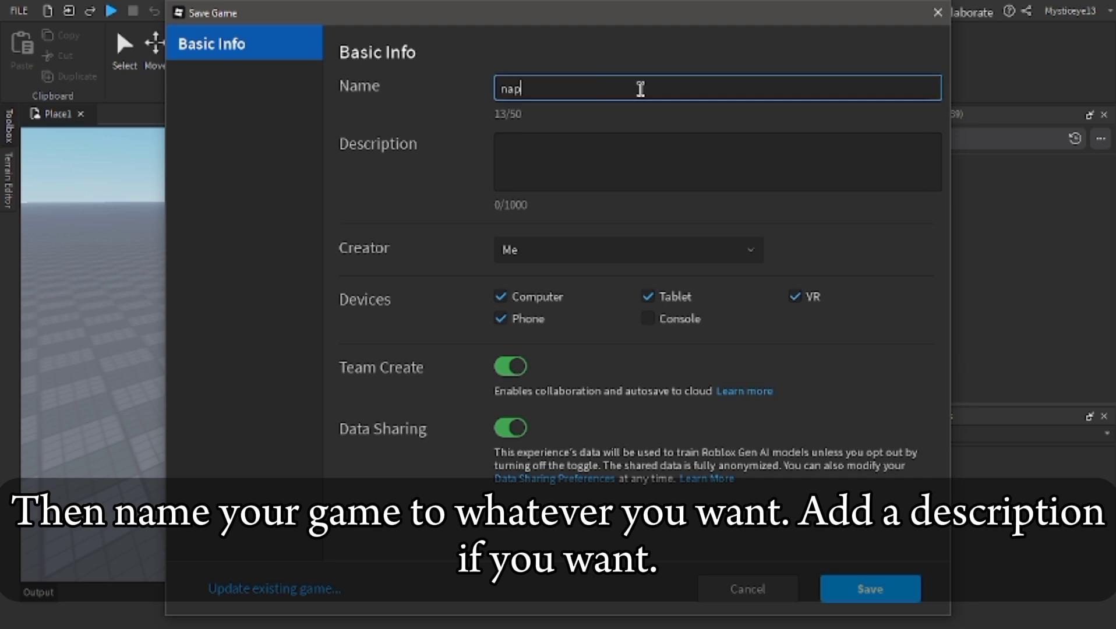
key("BackSpace")
key("BackSpace")
type("cd49 test")
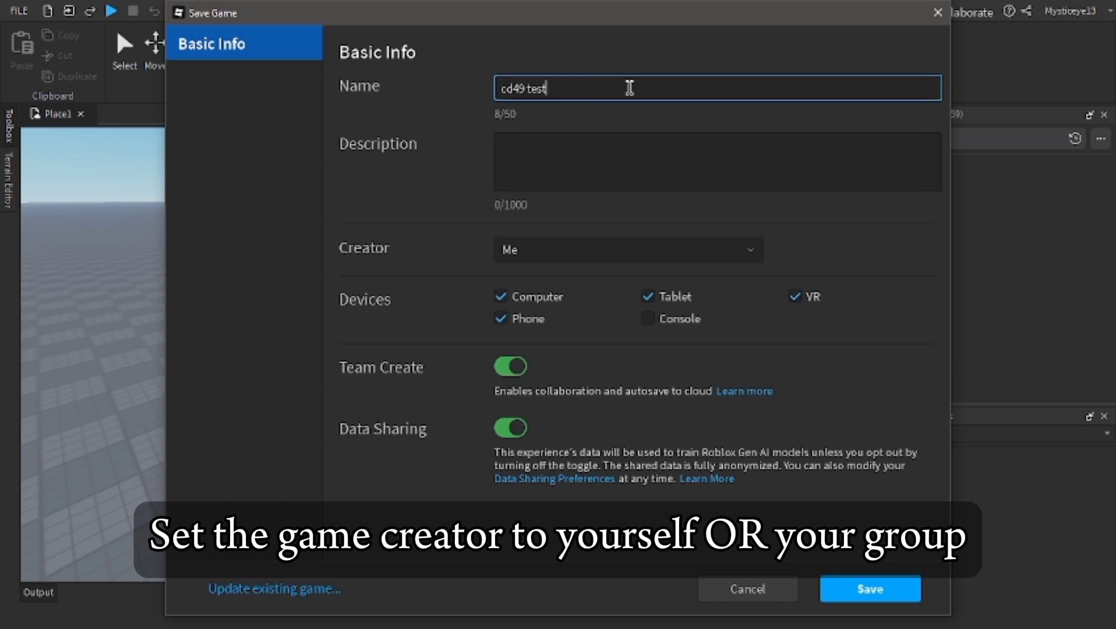
left_click(682, 238)
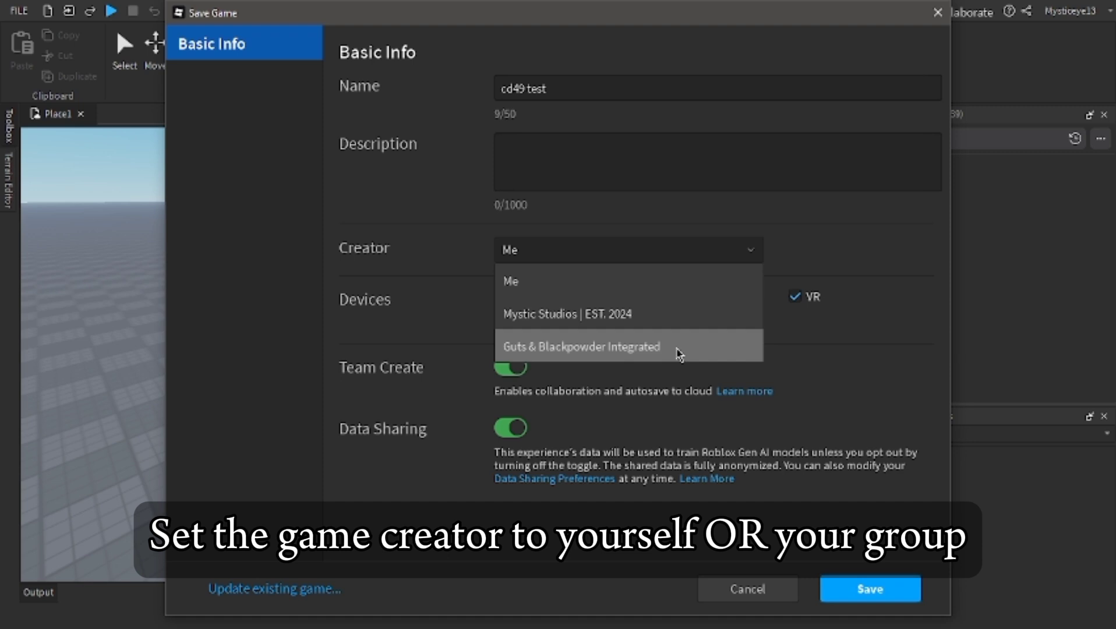
left_click(546, 281)
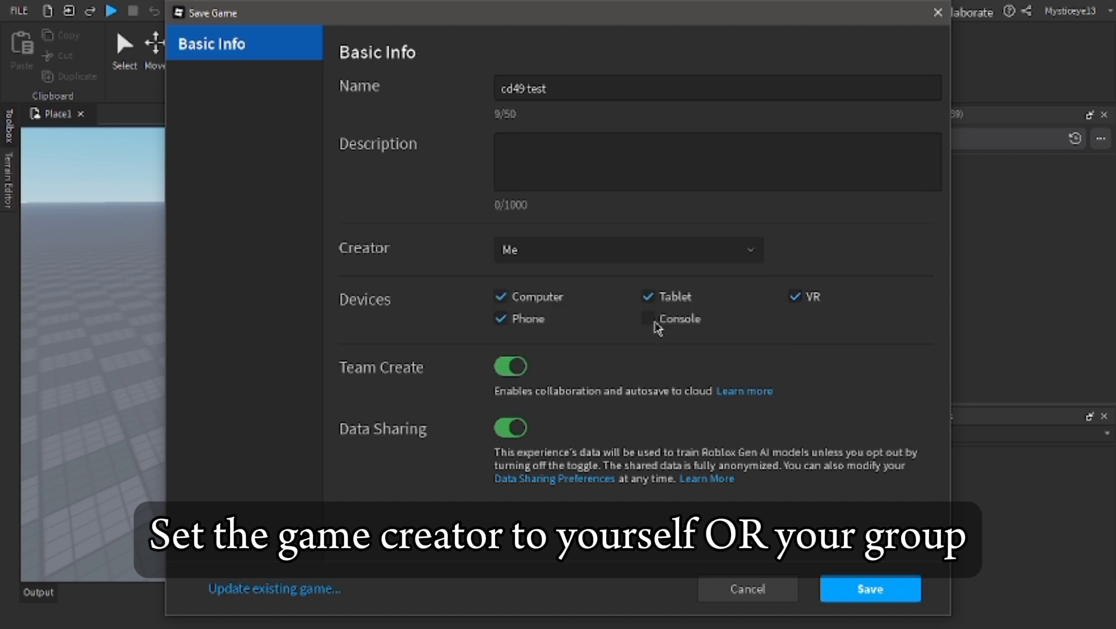
left_click(870, 591)
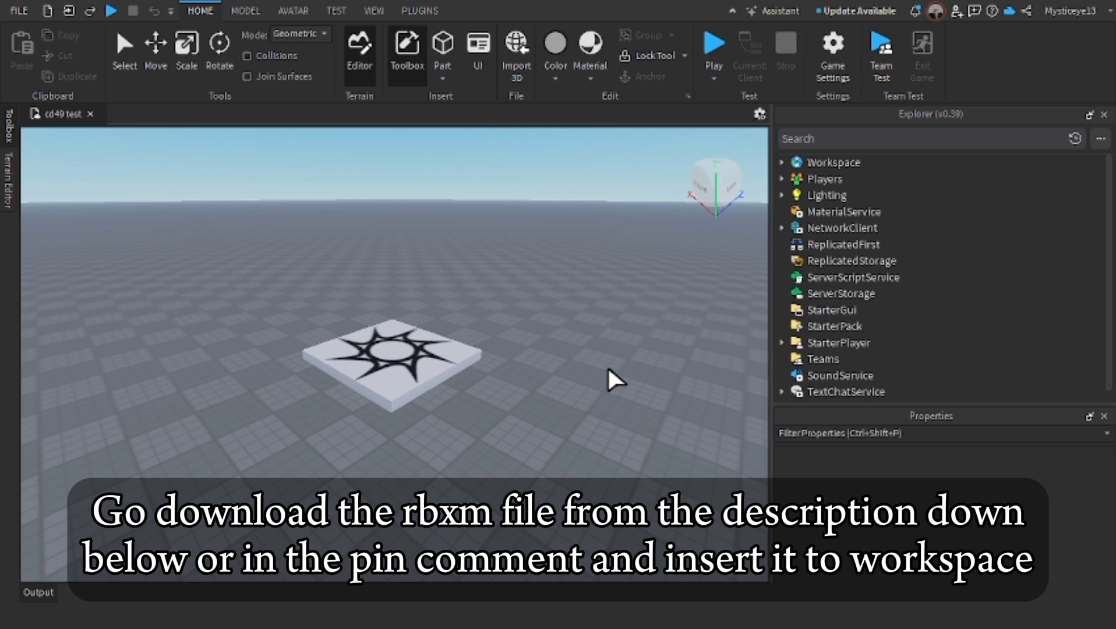
- Insert the [FIXED] Cooldeath49's Ultimate Pack from My Models into the workspace
left_click(9, 131)
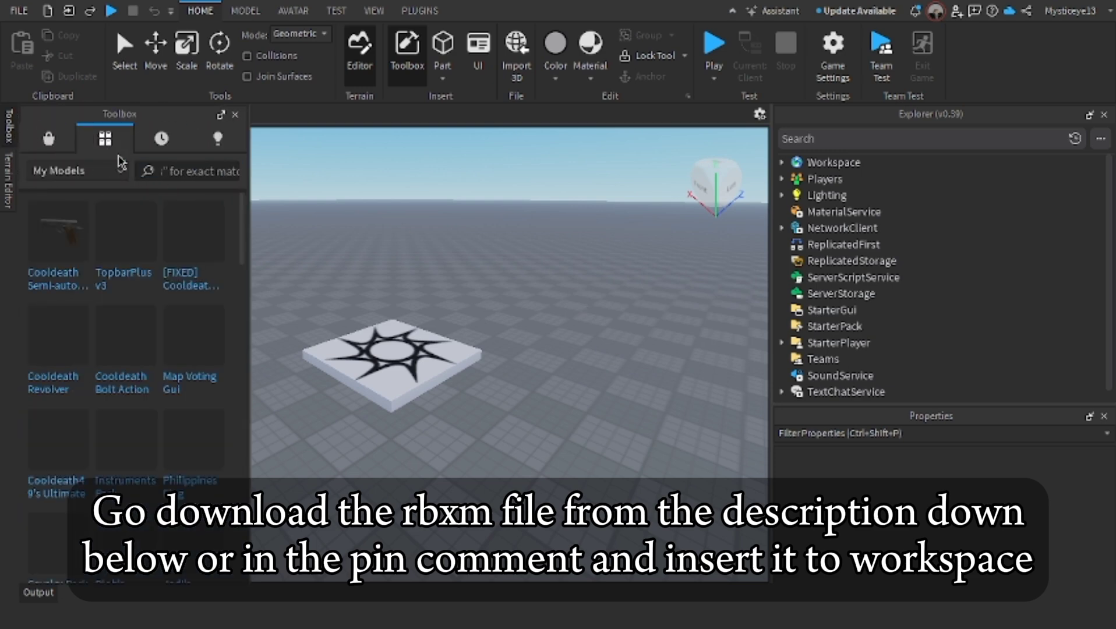
mouse_move(220, 255)
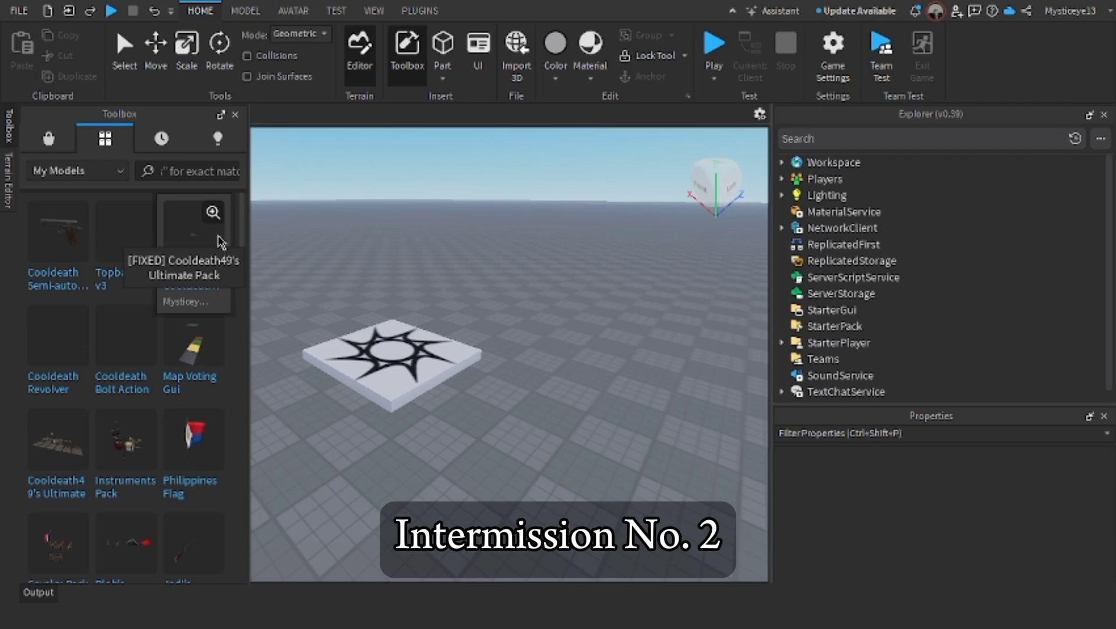
left_click(220, 241)
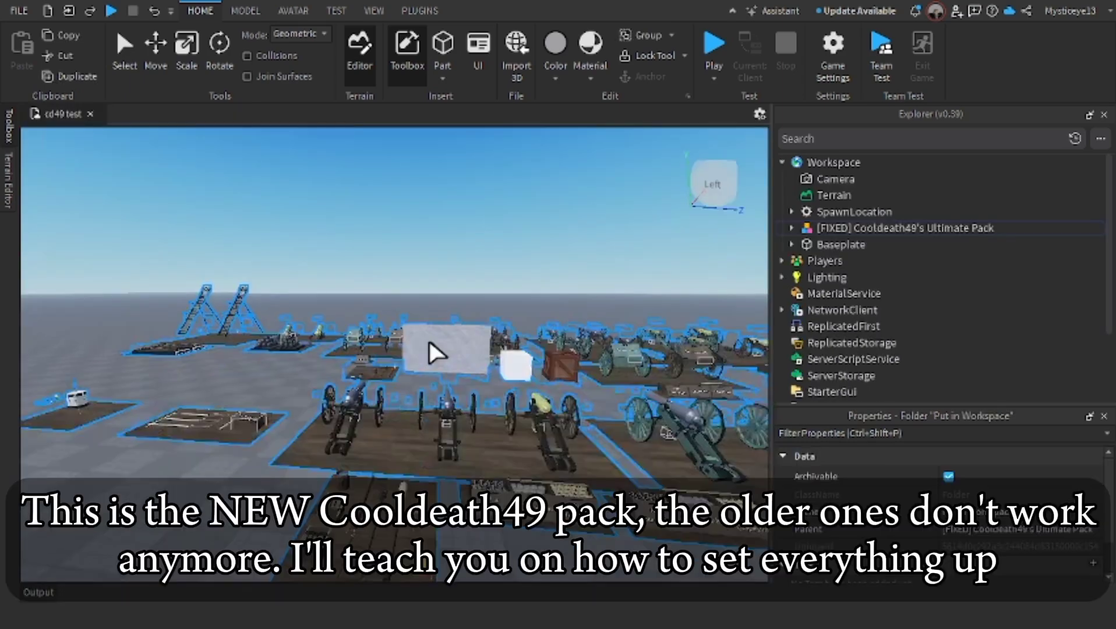
- Fly the camera around the scene to inspect the imported pack's cannon rows and weapons
right_click_drag(428, 341, 427, 337)
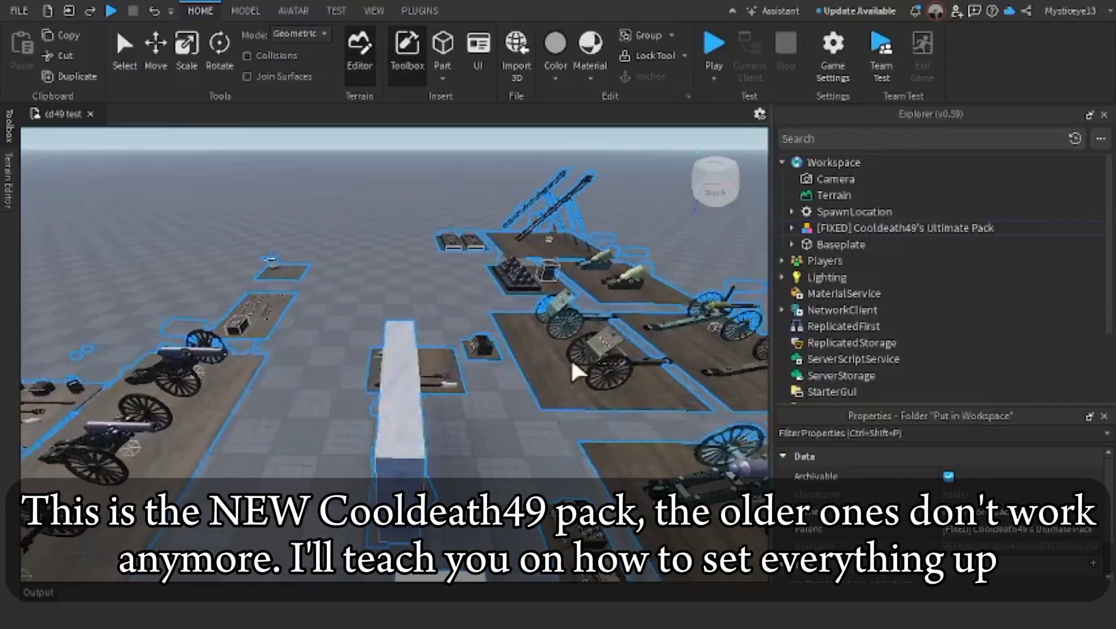
key("d")
right_click_drag(628, 375, 628, 376)
key("s")
right_click_drag(397, 355, 441, 384)
key("w")
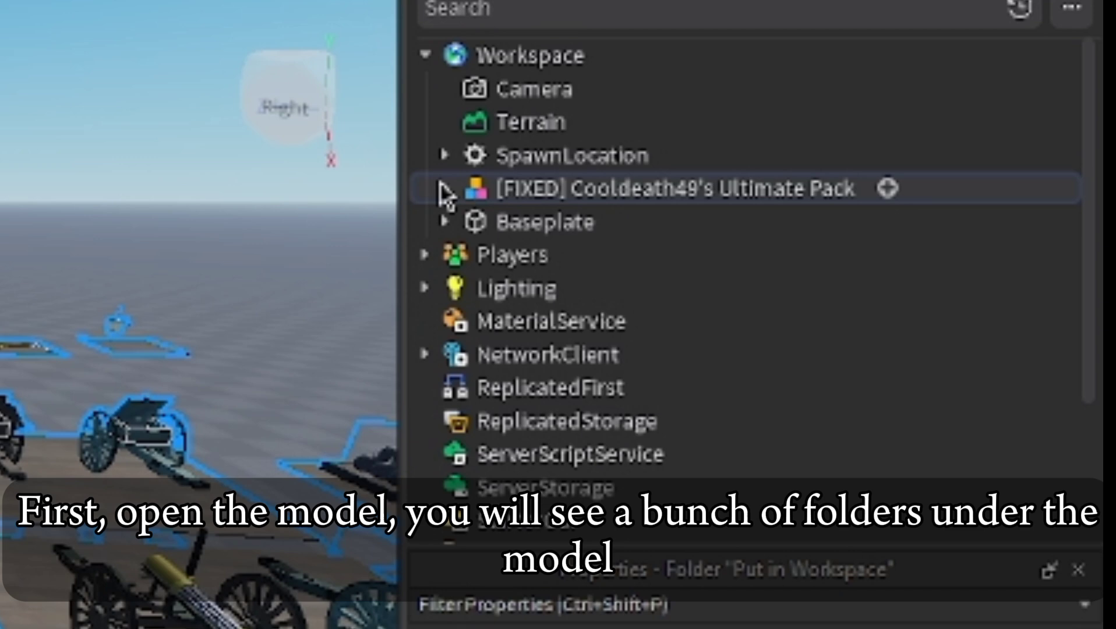
- Move the pack's Put in ReplicatedStorage and Put in ServerScriptService folders into those services and ungroup them
left_click(440, 187)
left_click(553, 227)
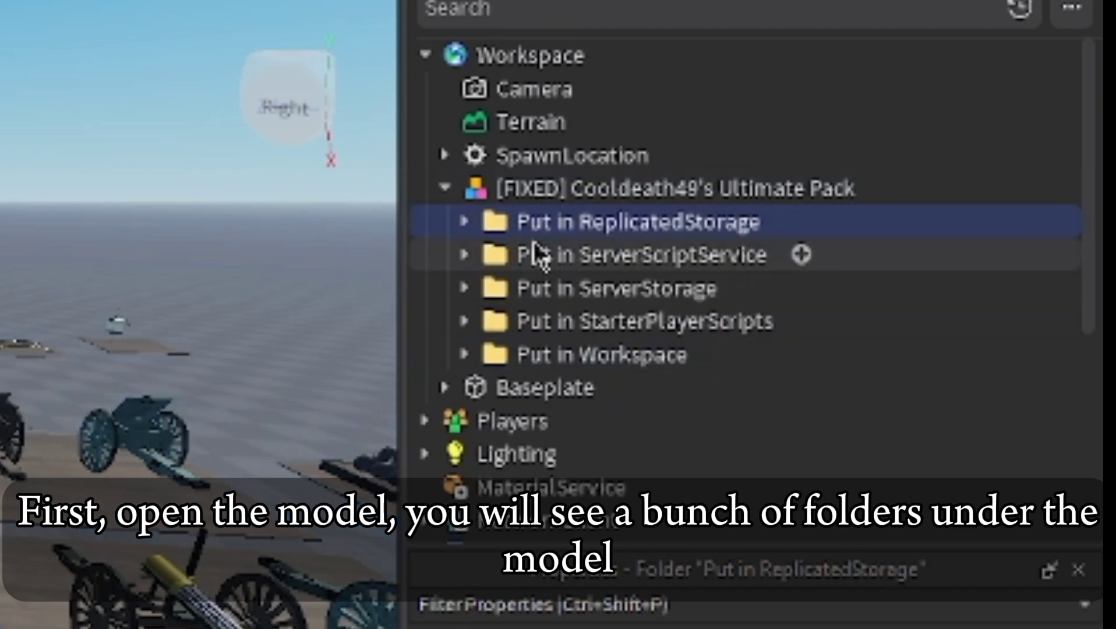
left_click_drag(528, 227, 650, 251)
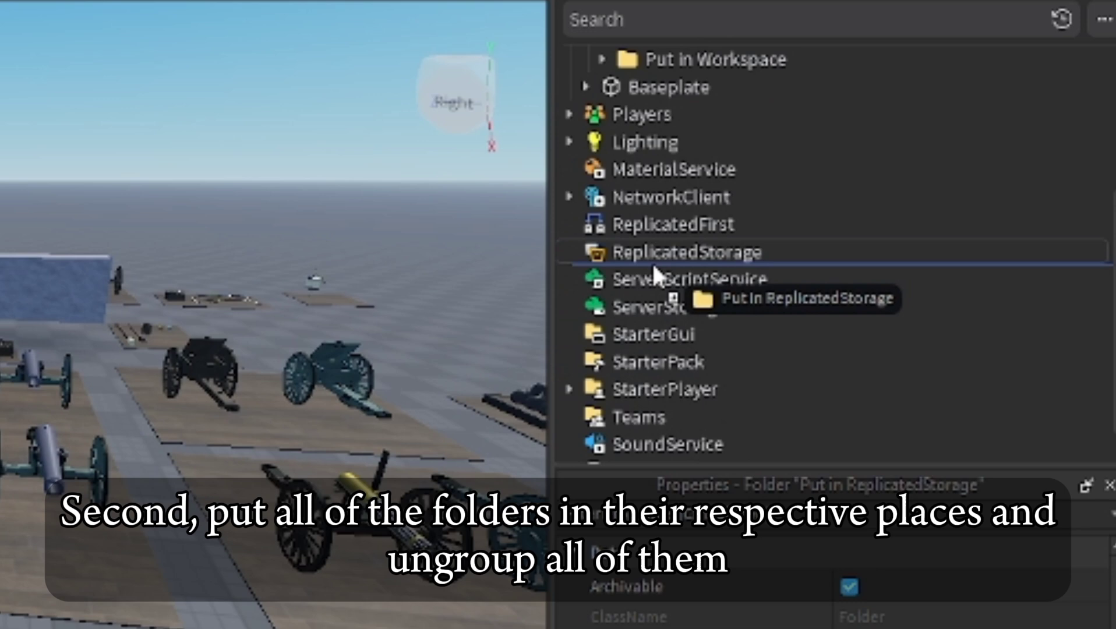
key("ctrl+u")
left_click(569, 225)
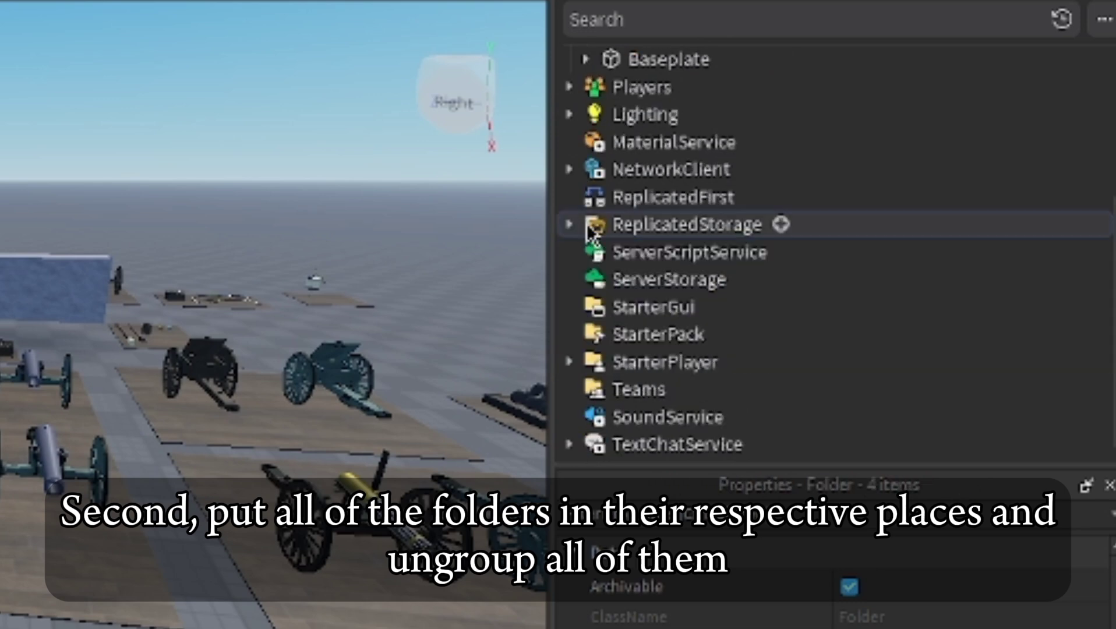
scroll(640, 239, "up", 3)
left_click_drag(711, 196, 672, 281)
scroll(757, 245, "down", 3)
key("ctrl+u")
left_click(570, 202)
- Ungroup the ServerStorage and StarterPlayerScripts folders into their services, leaving the two local scripts in StarterPlayerScripts
scroll(635, 241, "up", 3)
scroll(675, 233, "down", 3)
key("ctrl+u")
scroll(602, 326, "up", 1)
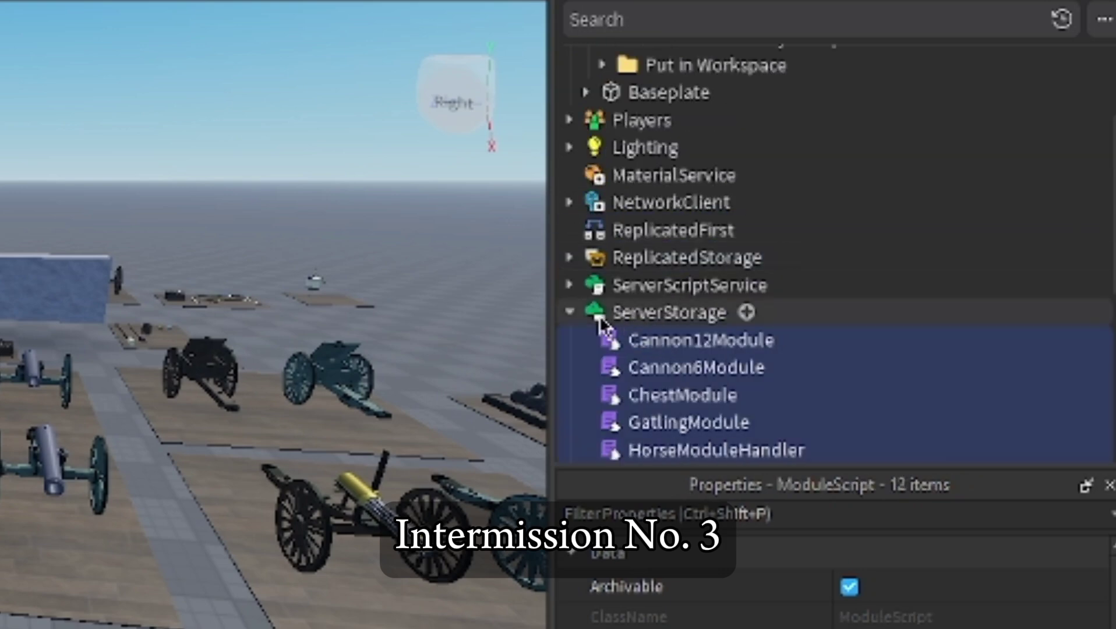
left_click(570, 311)
scroll(641, 291, "up", 3)
scroll(893, 219, "down", 4)
left_click_drag(703, 199, 630, 392)
key("ctrl+u")
left_click(586, 366)
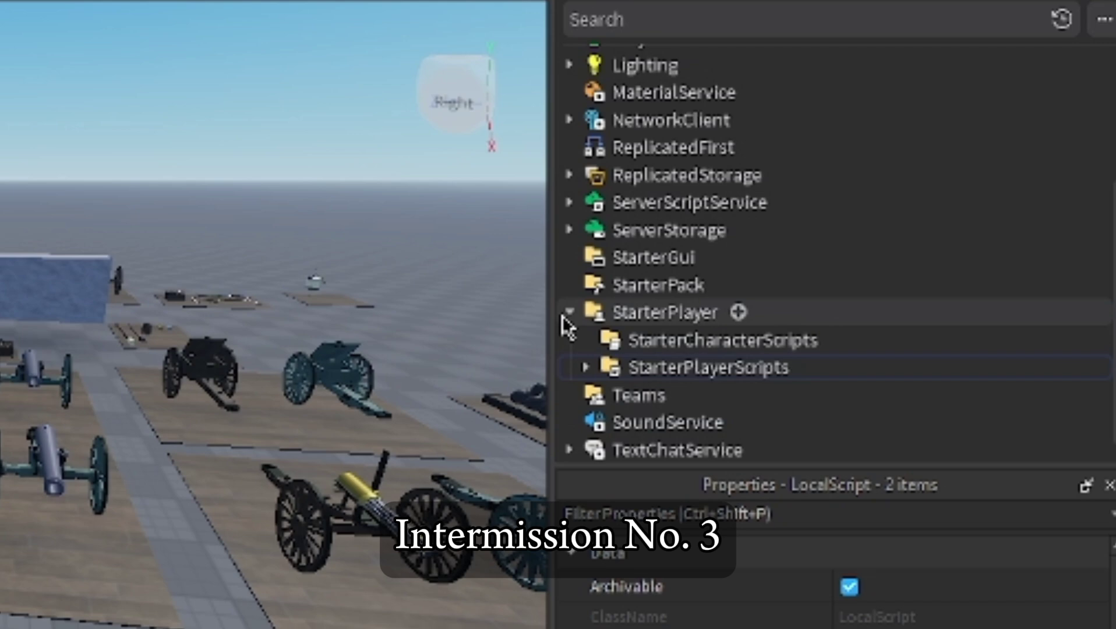
left_click(569, 312)
scroll(660, 348, "up", 5)
- Move Put in Workspace directly under Workspace and delete the leftover Ultimate Pack model
left_click(846, 247)
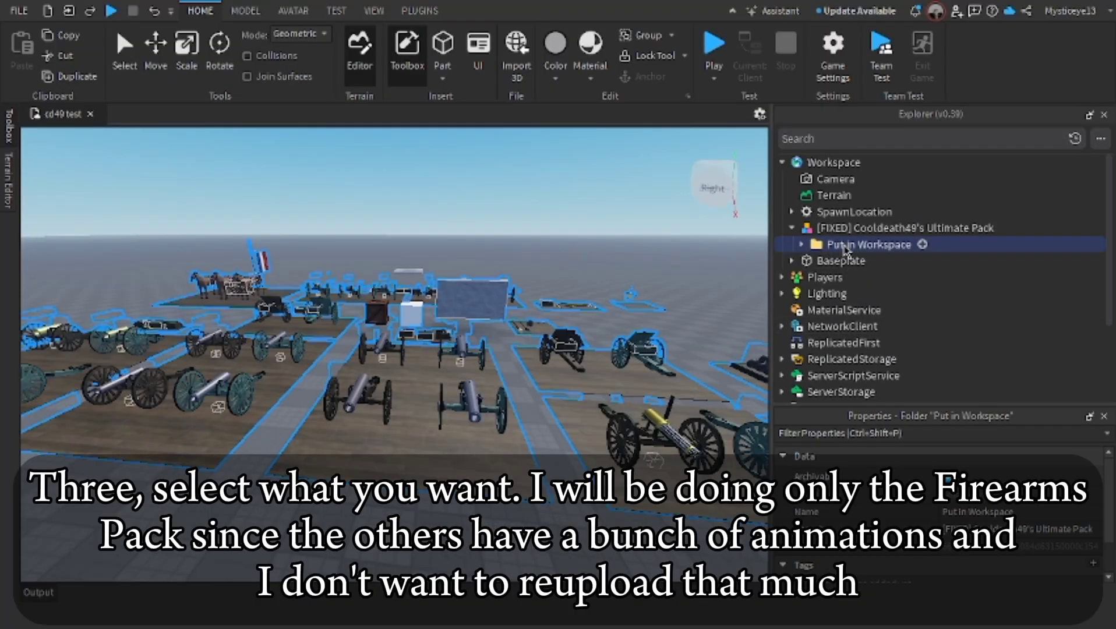
left_click_drag(845, 247, 834, 165)
left_click(836, 247)
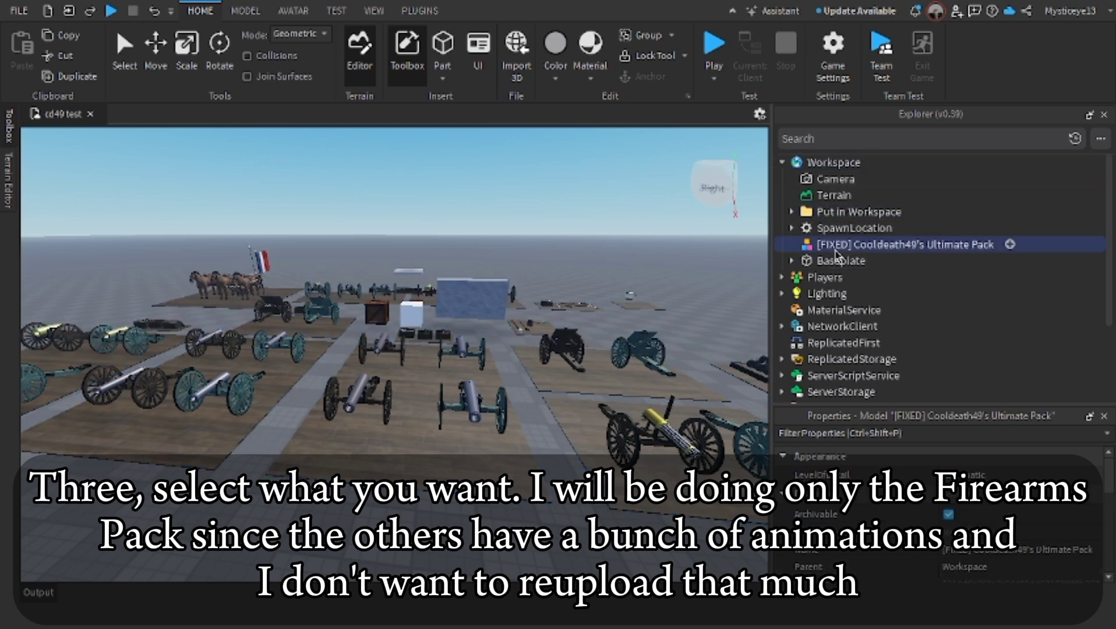
key("Delete")
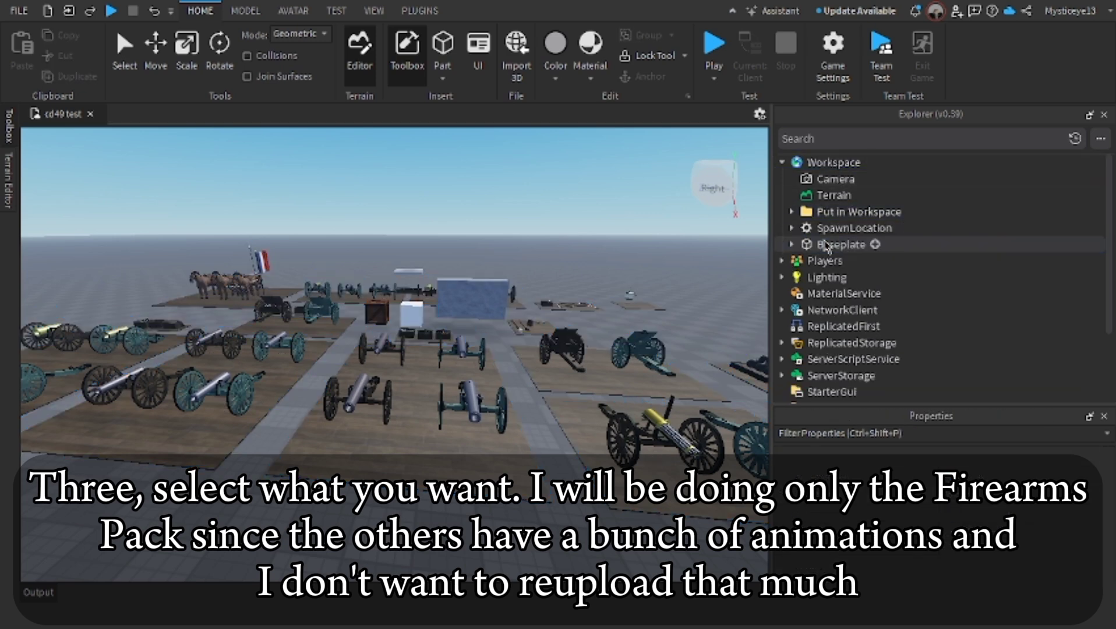
- Delete the unneeded Saves models such as ArtillerySaves and CavalrySaves from Put in Workspace
left_click(791, 211)
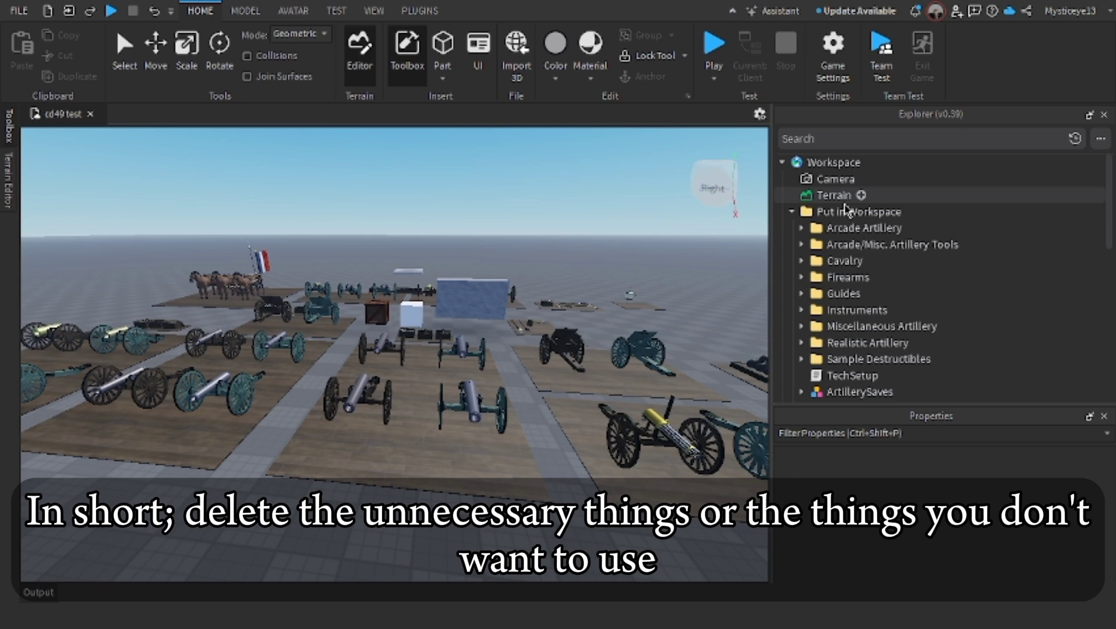
scroll(847, 213, "down", 3)
scroll(847, 214, "down", 5)
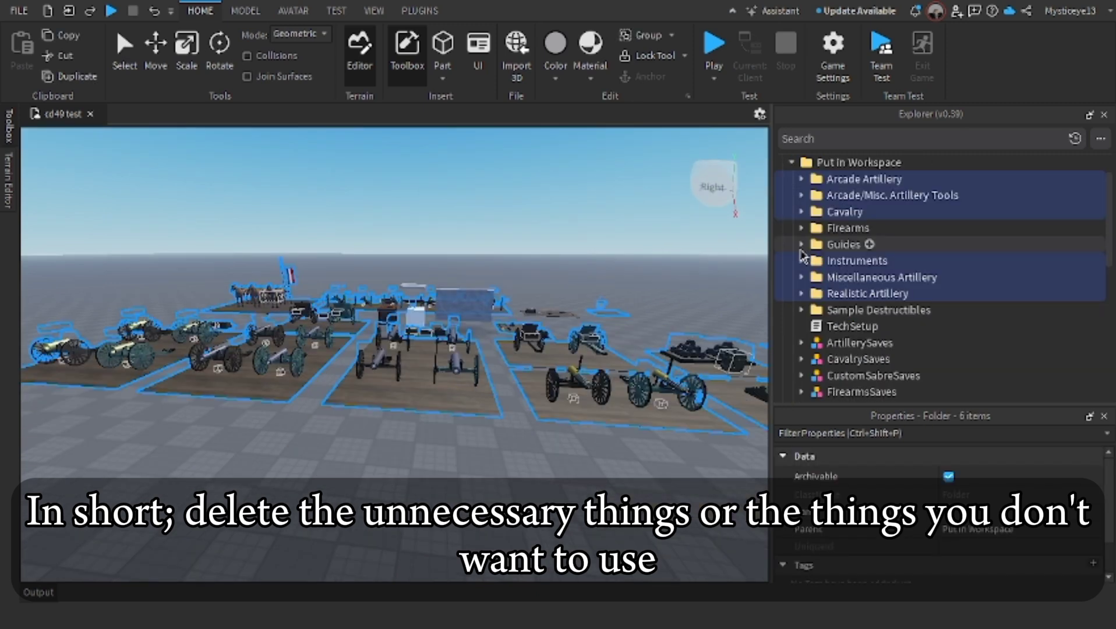
left_click(801, 244)
left_click(838, 249)
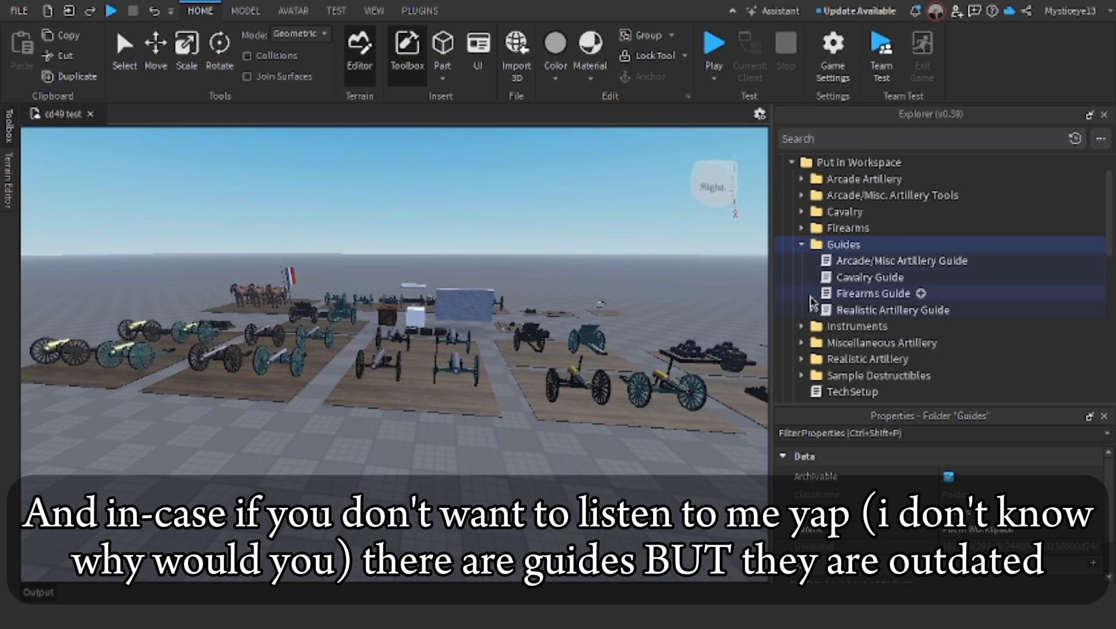
left_click(801, 244)
scroll(932, 262, "down", 3)
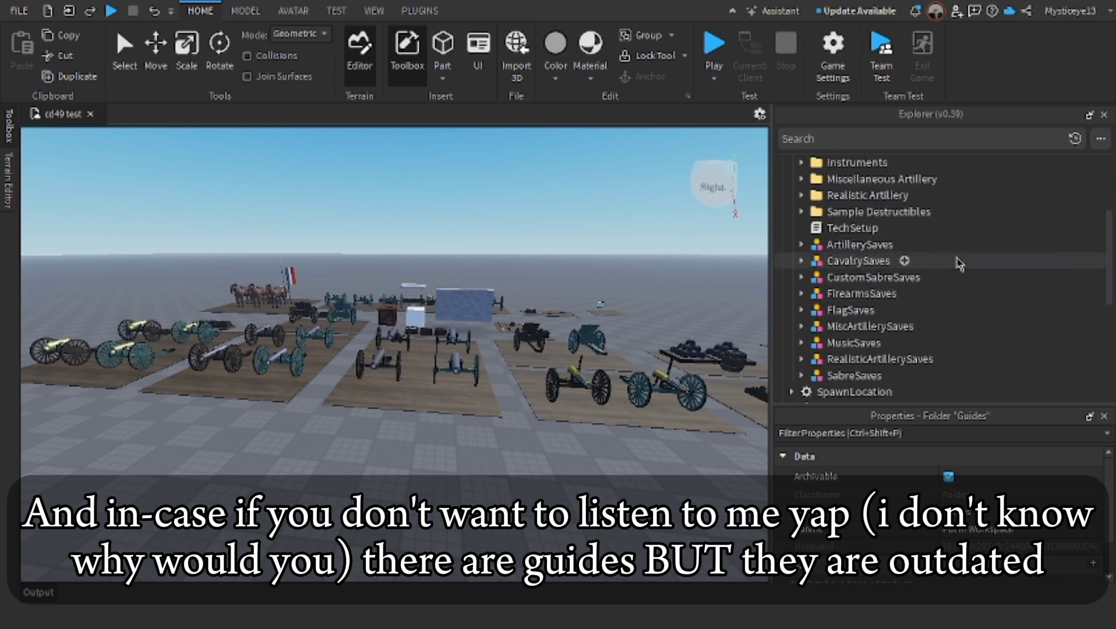
left_click_drag(968, 246, 880, 378)
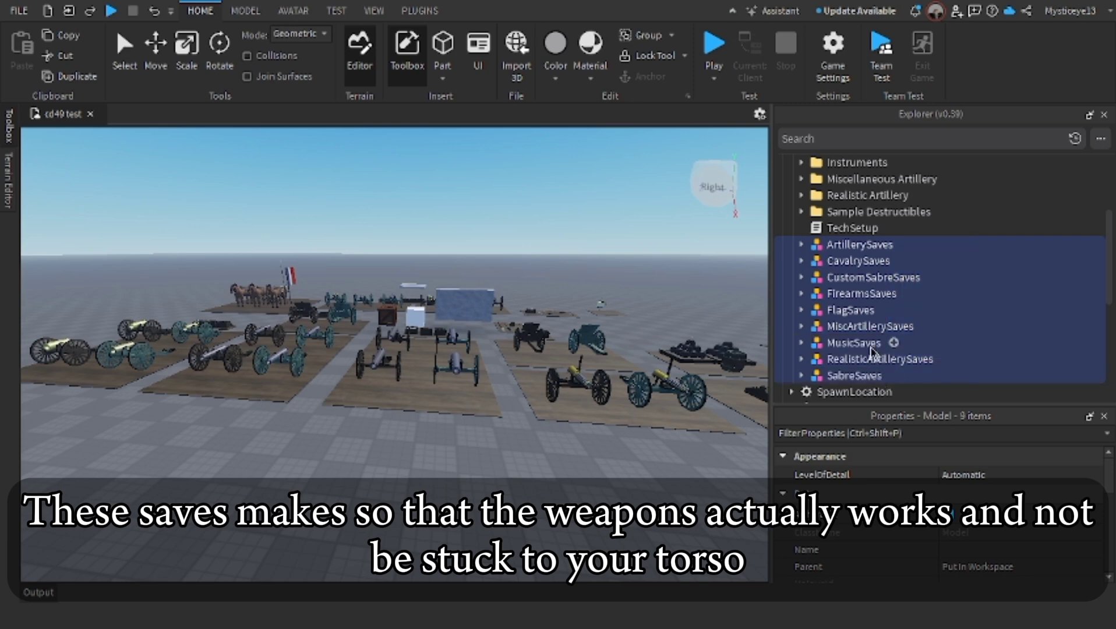
left_click(829, 244)
scroll(847, 294, "up", 2)
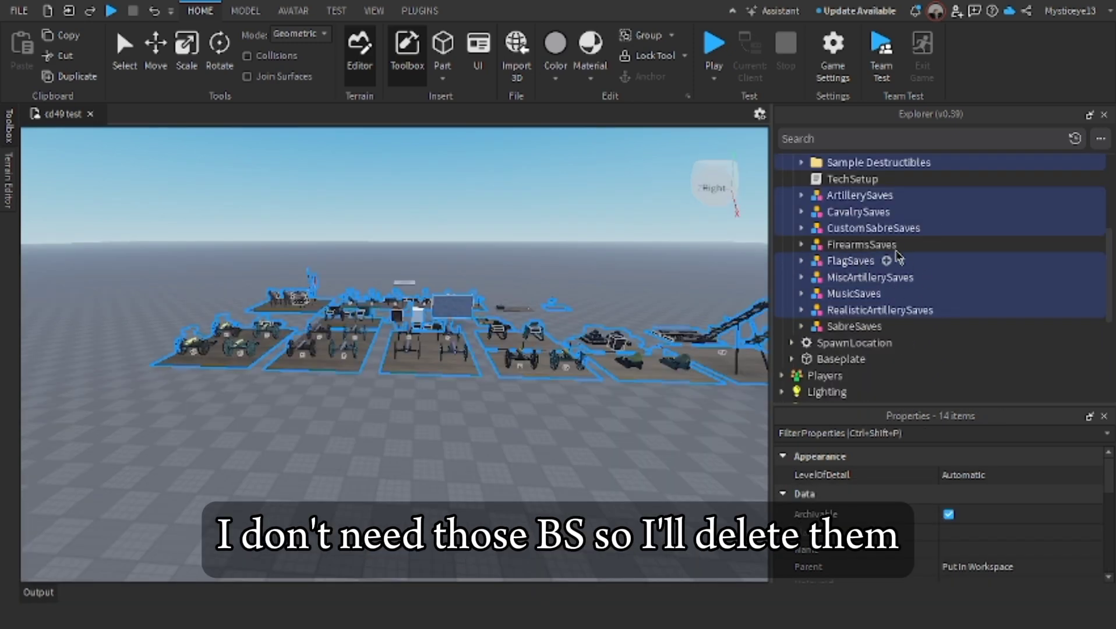
key("Delete")
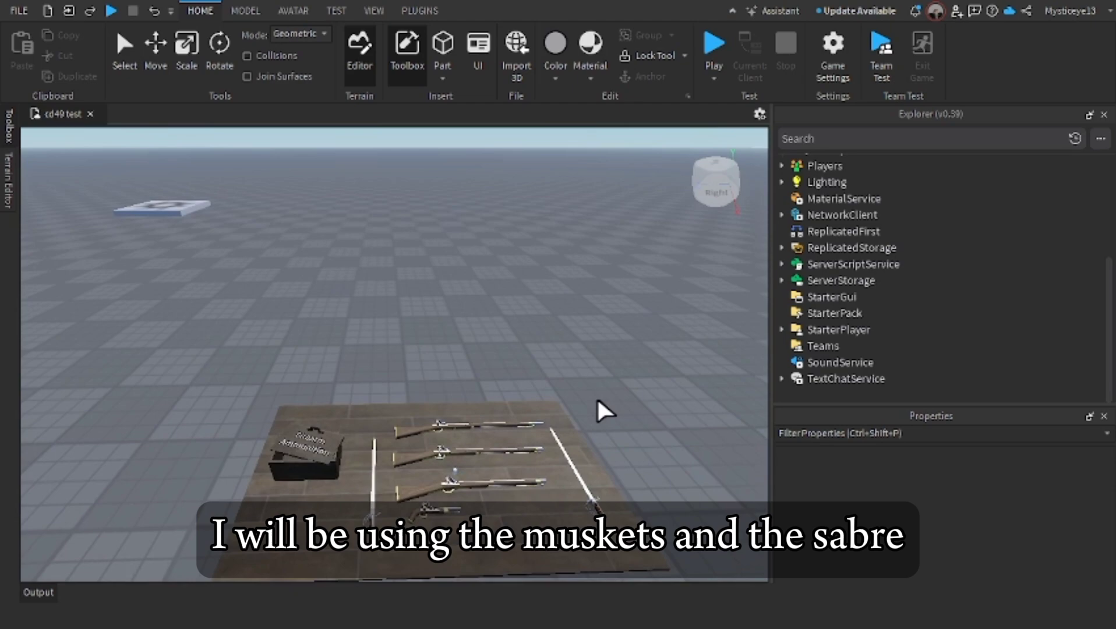
- Move the Musket, Sword, FirearmsSaves and SabreSaves directly under Workspace
left_click(441, 279)
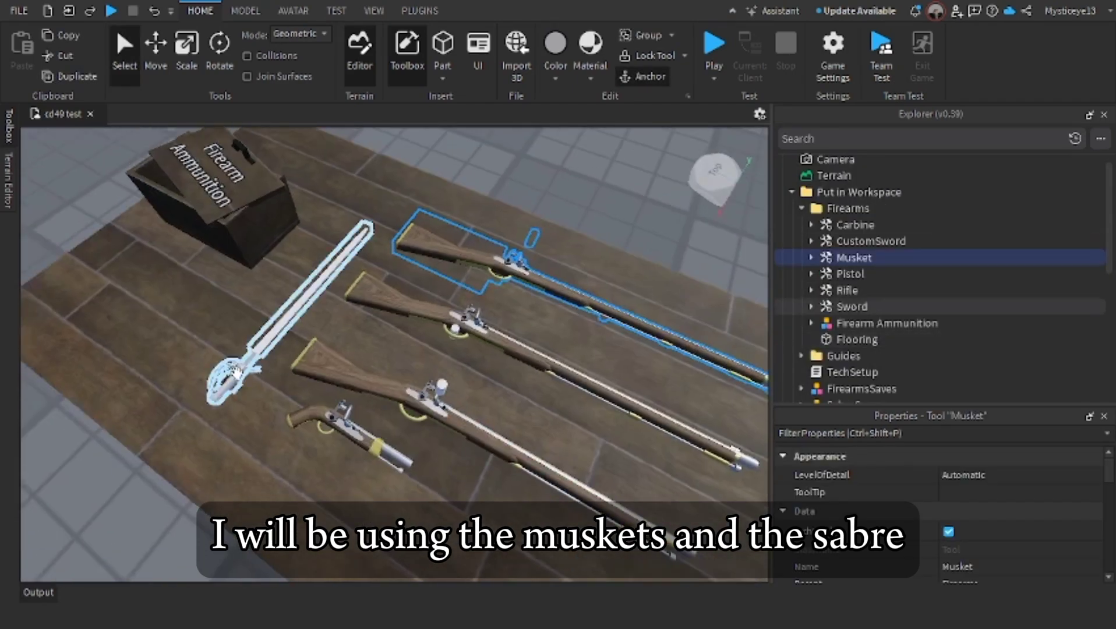
left_click(286, 312)
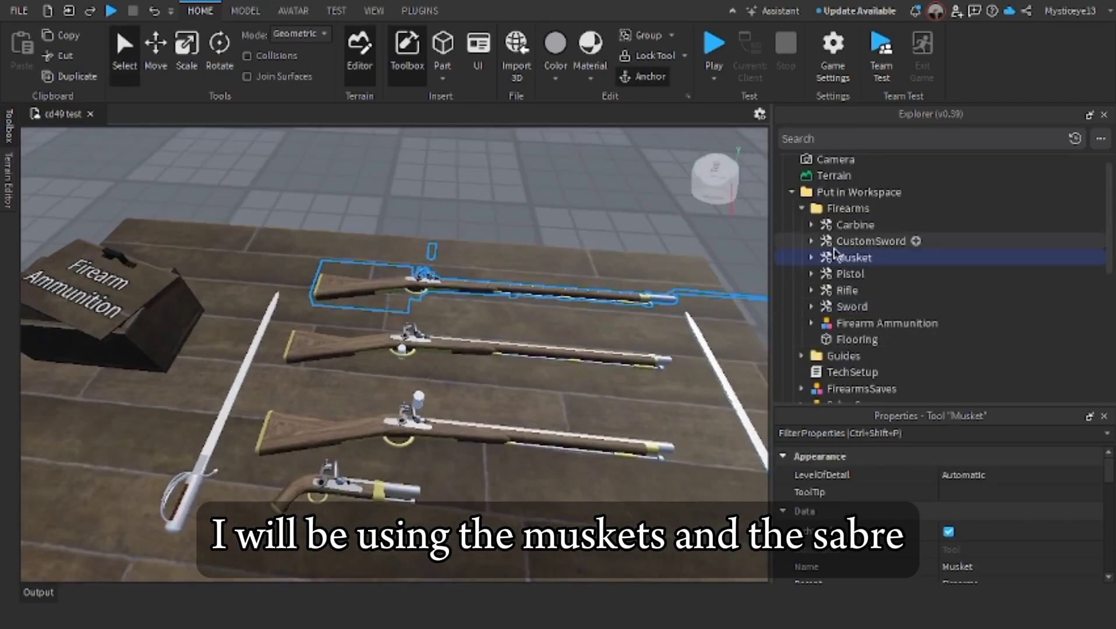
left_click_drag(854, 257, 843, 178)
left_click_drag(851, 310, 829, 169)
left_click(801, 228)
left_click(791, 212)
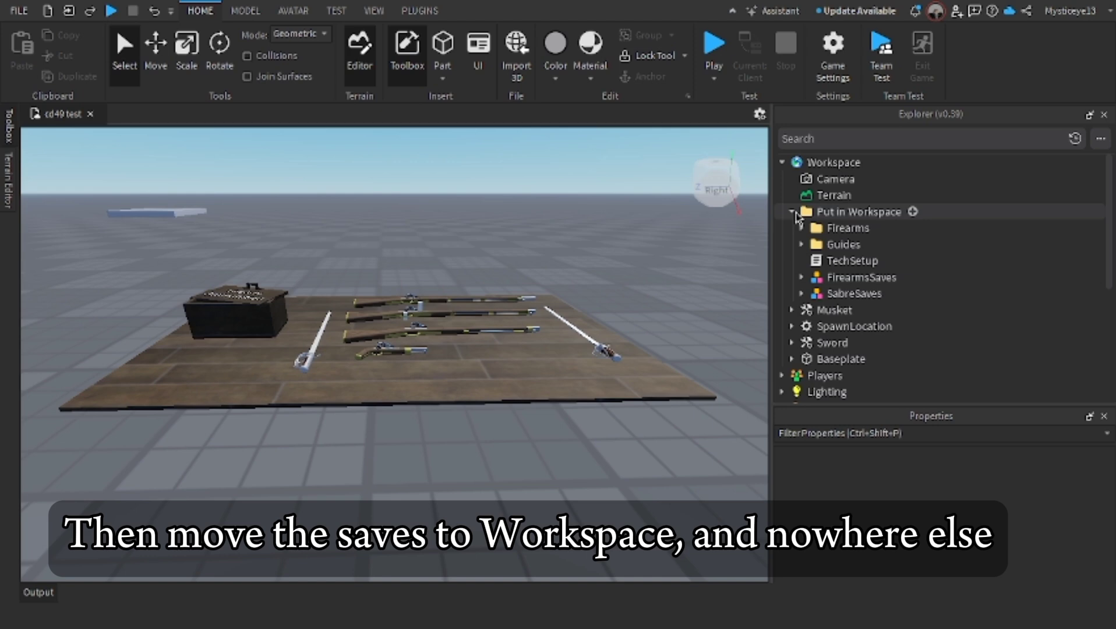
left_click_drag(860, 277, 836, 169)
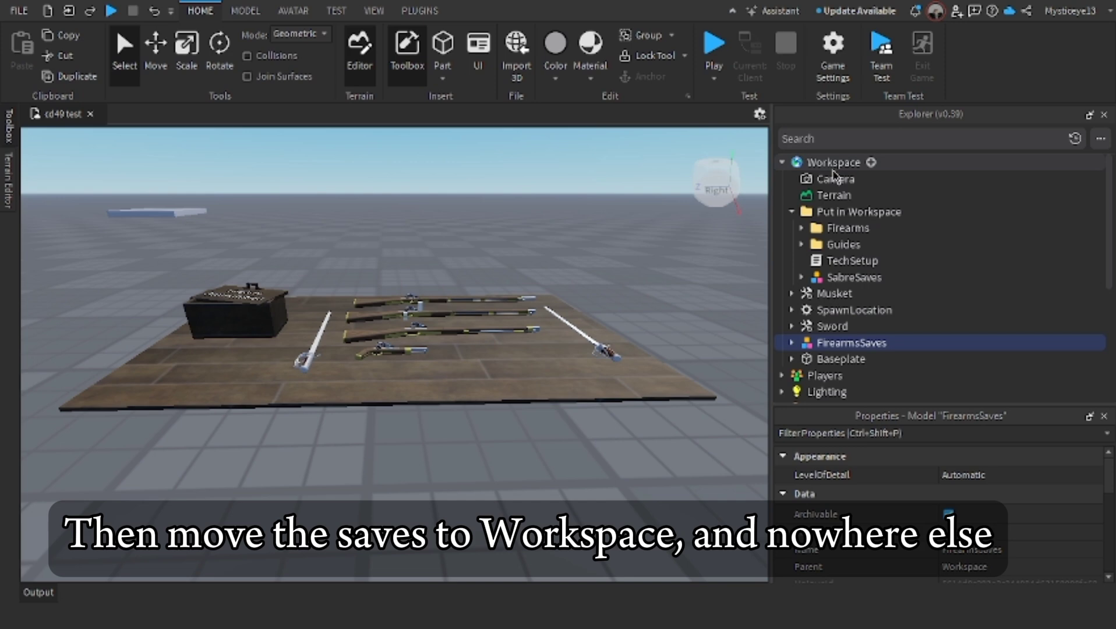
left_click(854, 277)
left_click_drag(860, 280, 829, 167)
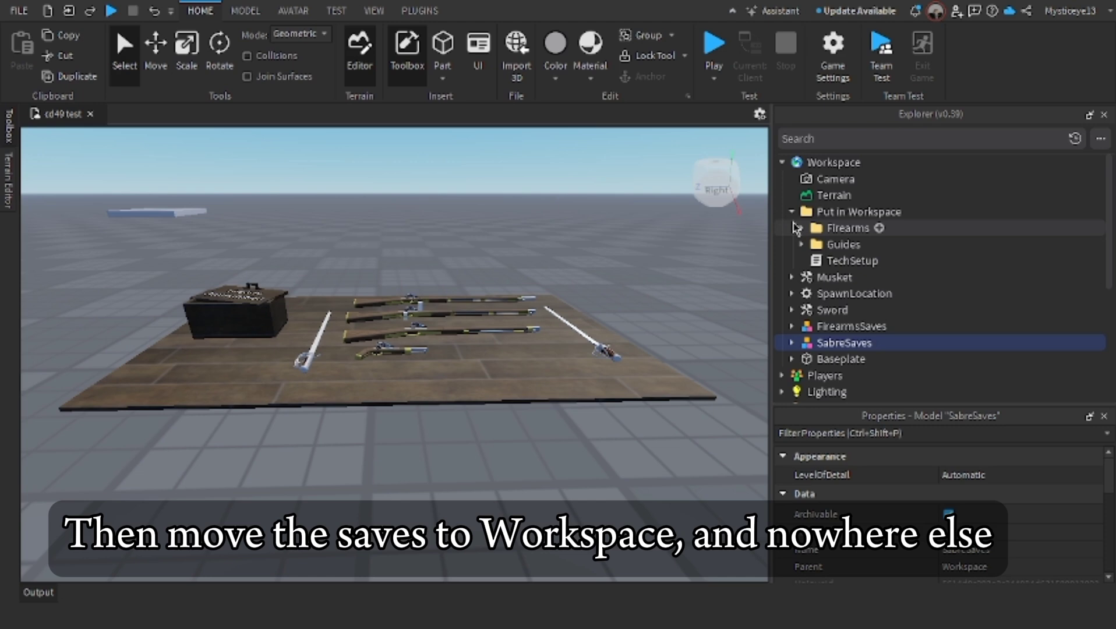
left_click(791, 212)
- Place the Musket and Sword tools together into StarterPack
double_click(827, 263)
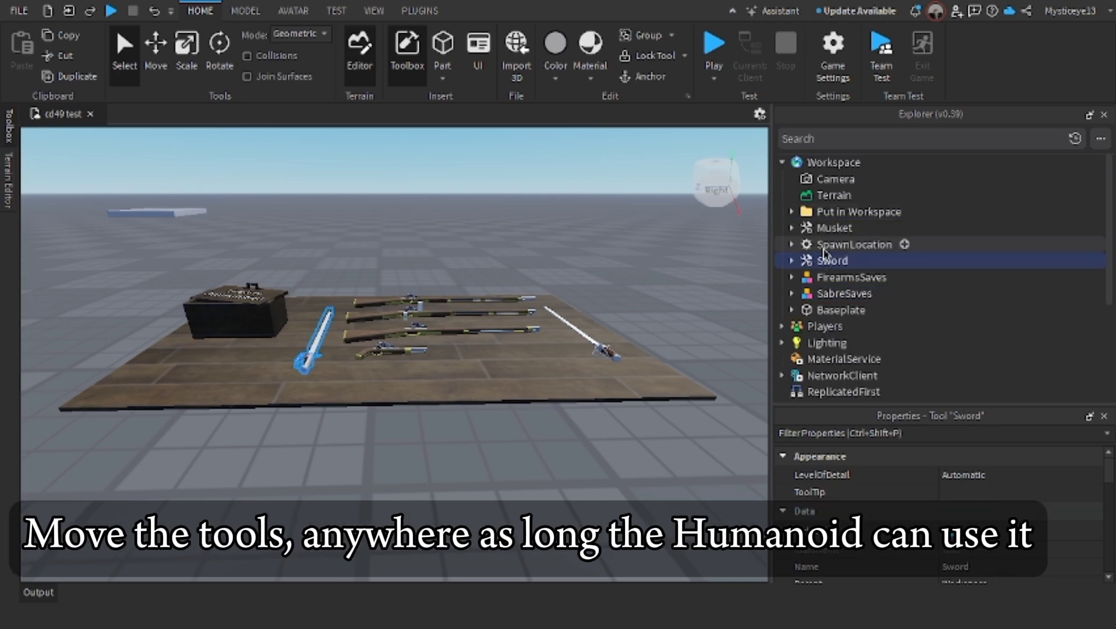
left_click(822, 231, "ctrl")
left_click_drag(829, 231, 837, 313)
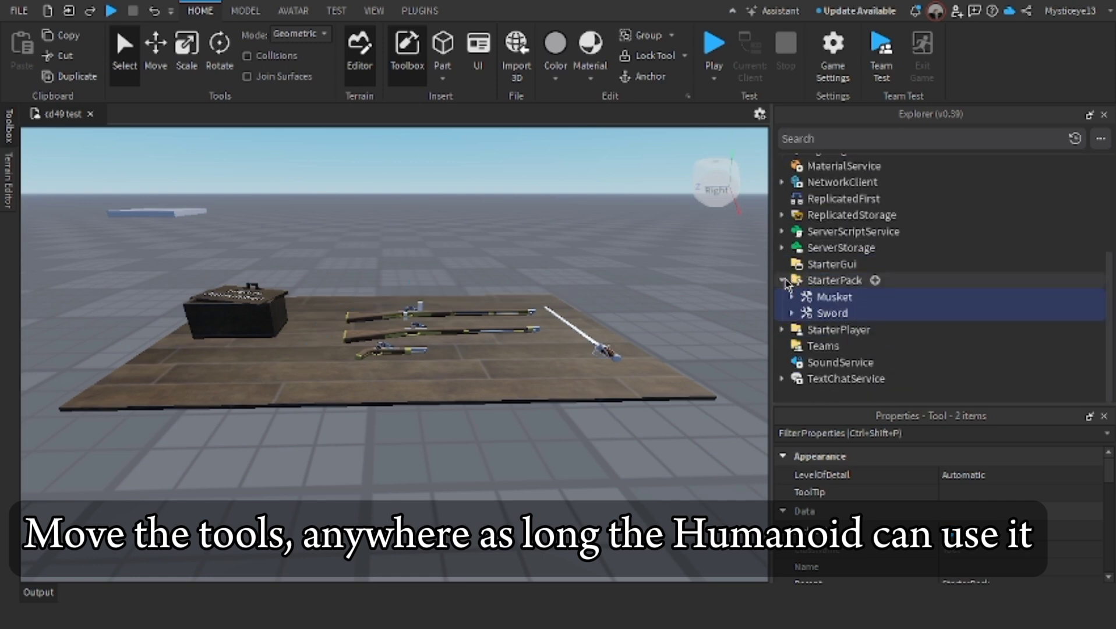
left_click(782, 281)
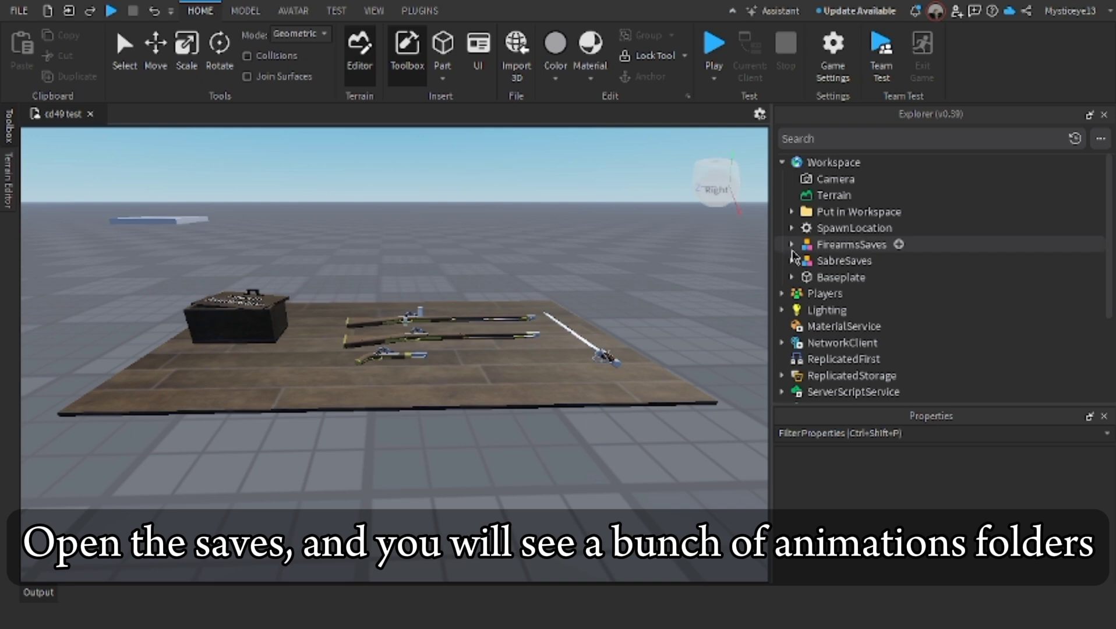
- Expand FirearmsSaves and browse its animation folders, starting from Advance
left_click(792, 245)
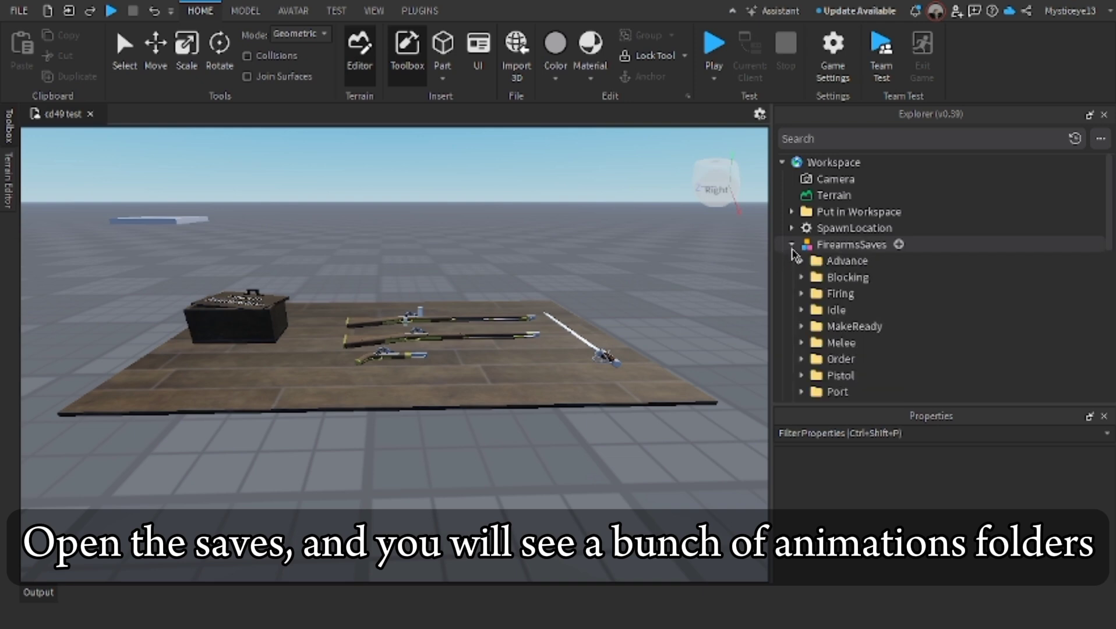
scroll(839, 279, "down", 1)
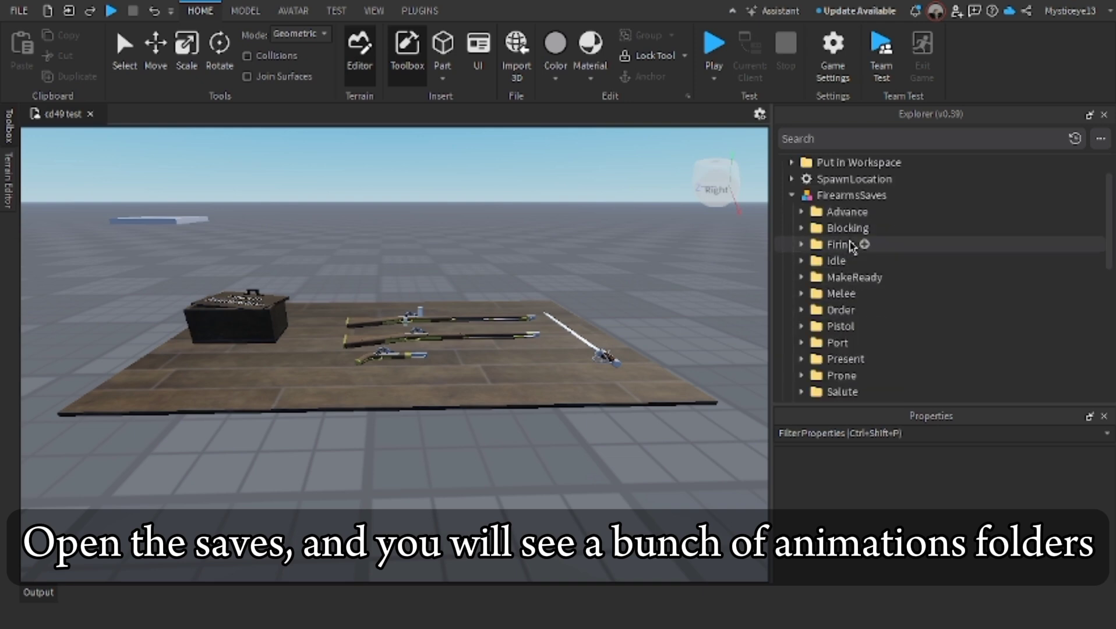
left_click(833, 217)
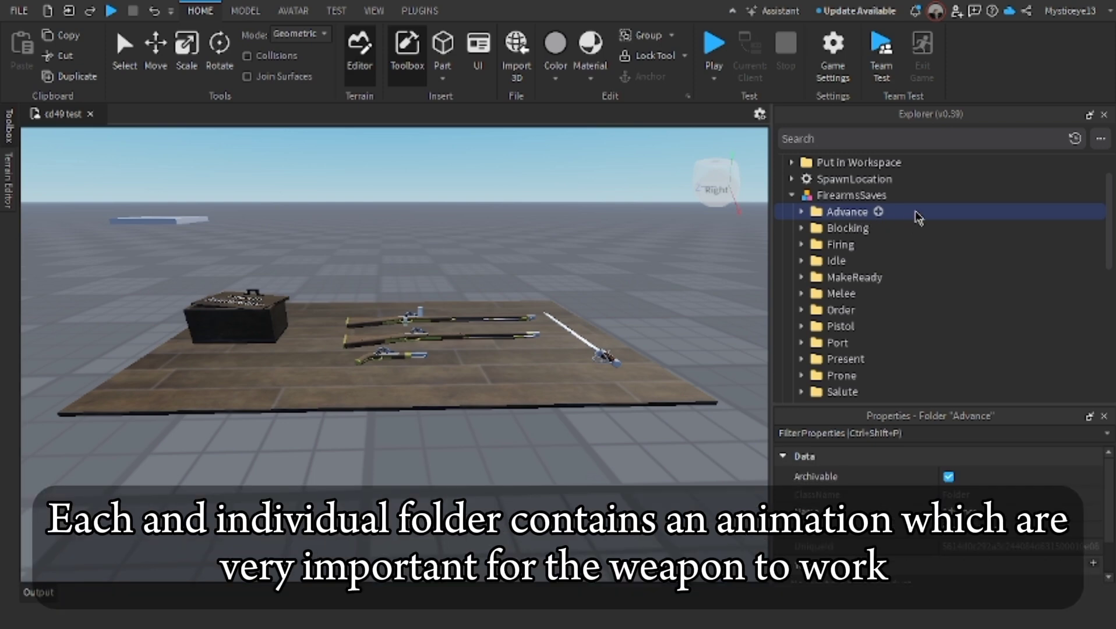
key("Down")
key("Down")
key("Down")
key("Down")
key("Down")
key("Down")
key("Down")
key("Down")
key("Down")
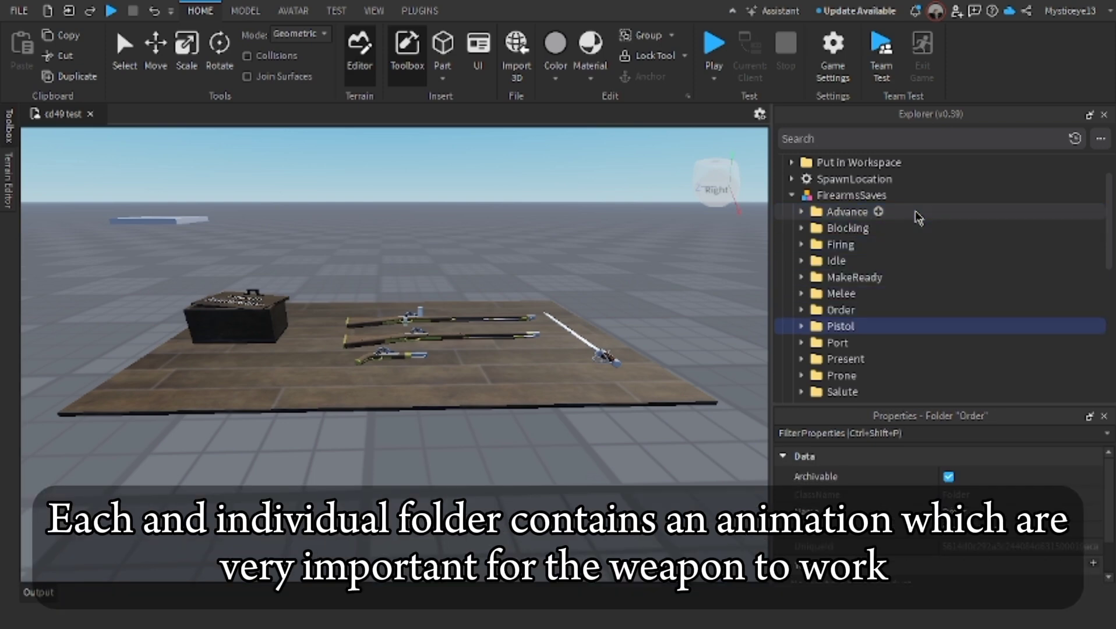
key("Down")
key("Down")
key("Down")
key("Down")
key("Down")
key("Down")
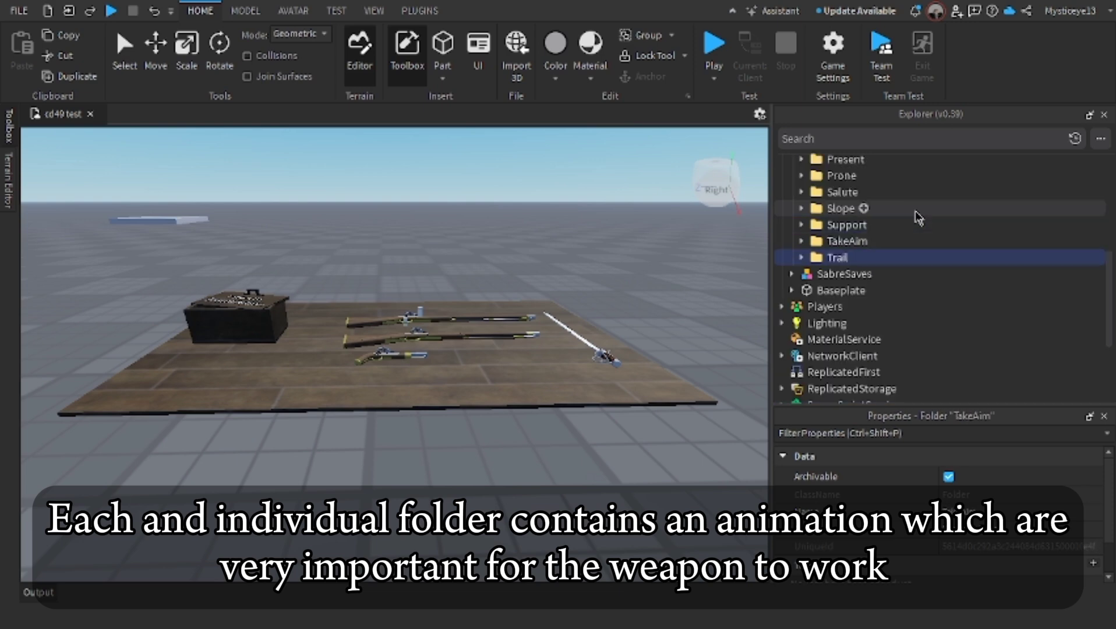
key("Up")
key("Up")
key("Up")
key("Up")
key("Up")
key("Up")
key("Up")
key("Up")
key("Up")
key("Up")
key("Up")
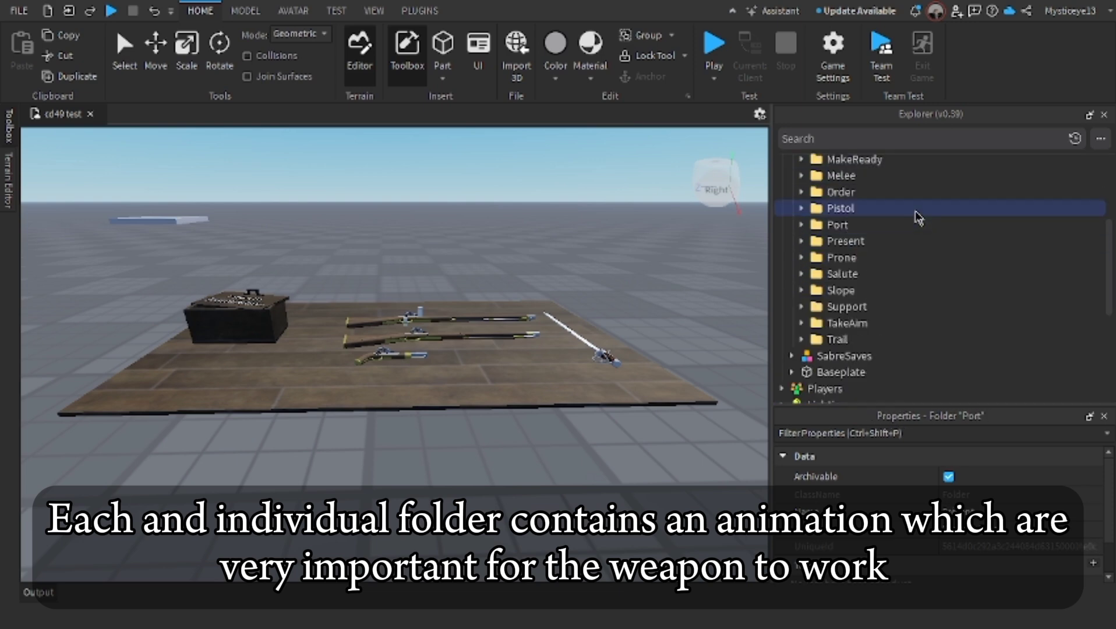
key("Up")
key("Up")
key("Up")
key("Up")
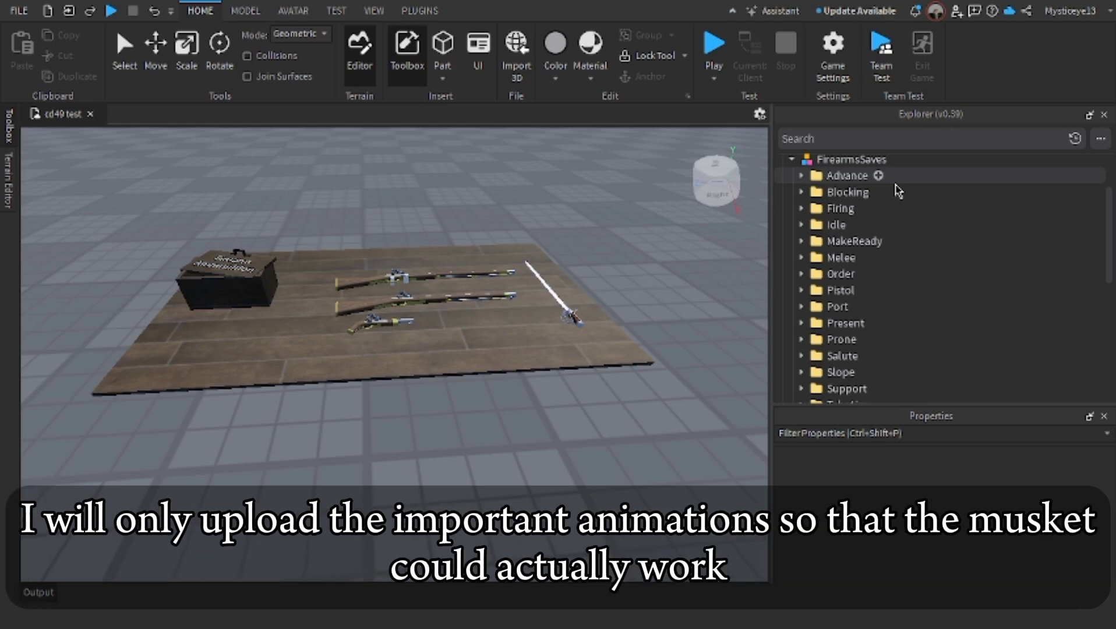
- Open the Idle folder's CrouchIdle and ShoulderArms animations and select the ShoulderArms KeyframeSequence
left_click(801, 225)
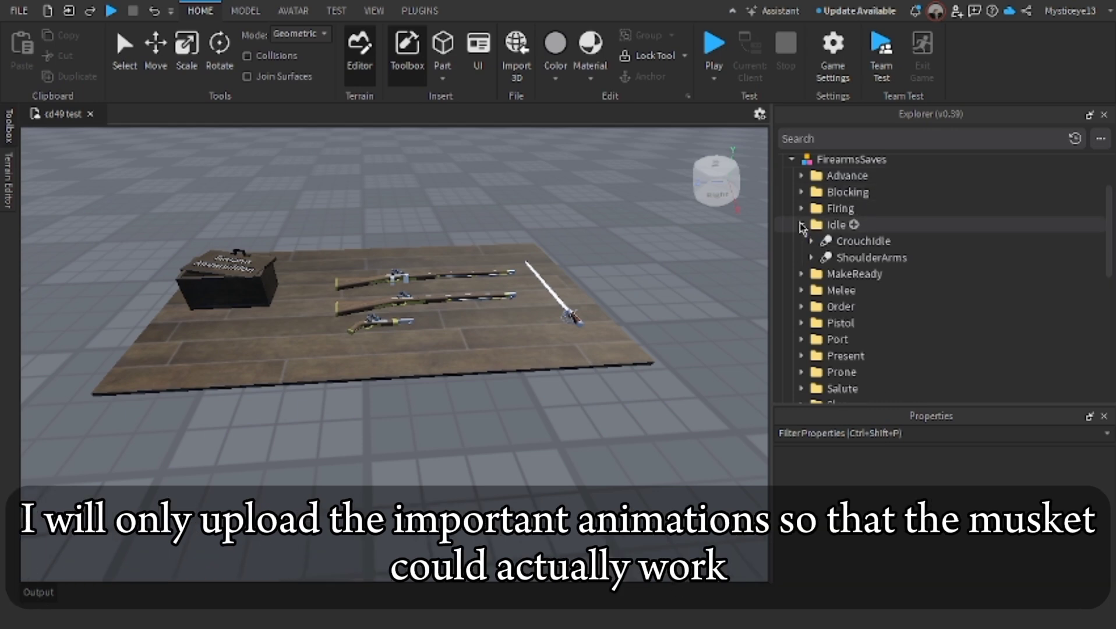
left_click(830, 241)
left_click(830, 257)
left_click(829, 241)
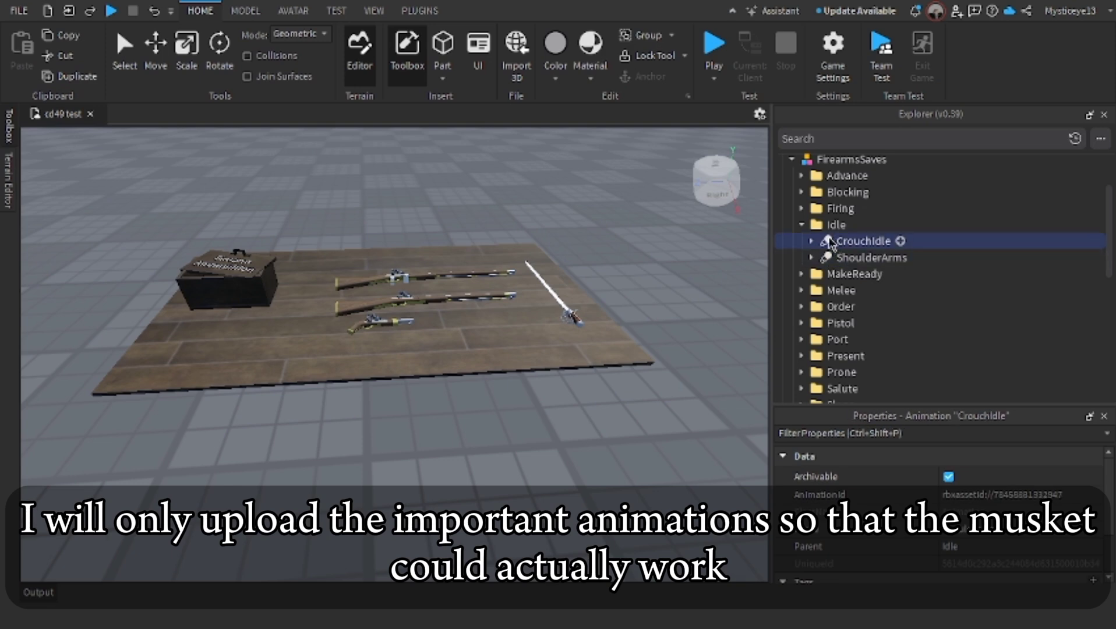
left_click(812, 241)
left_click(811, 290)
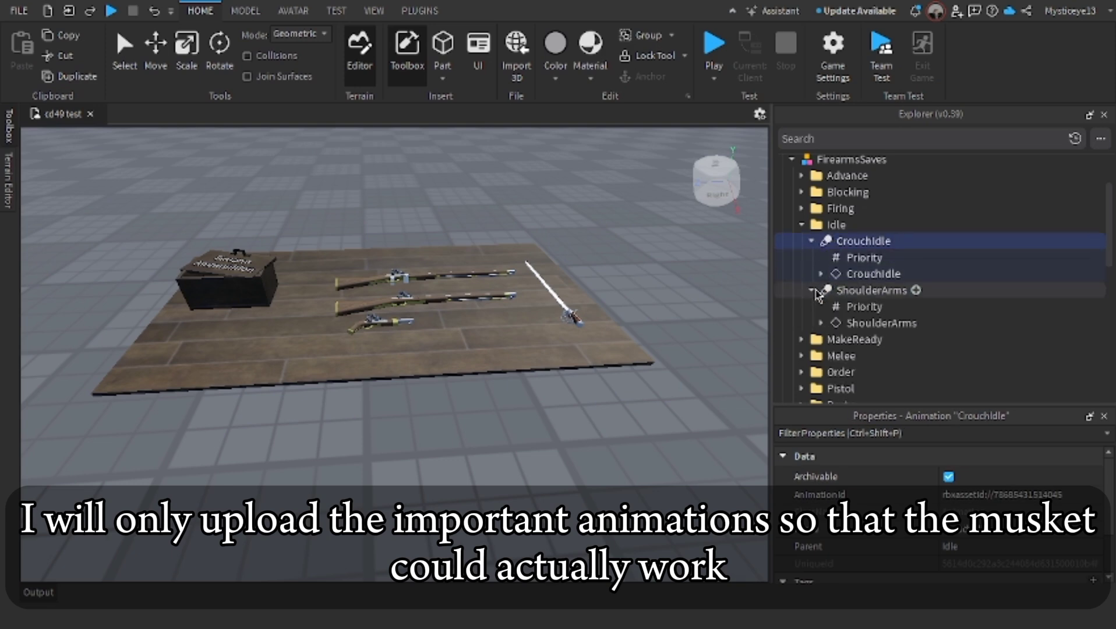
left_click(863, 261)
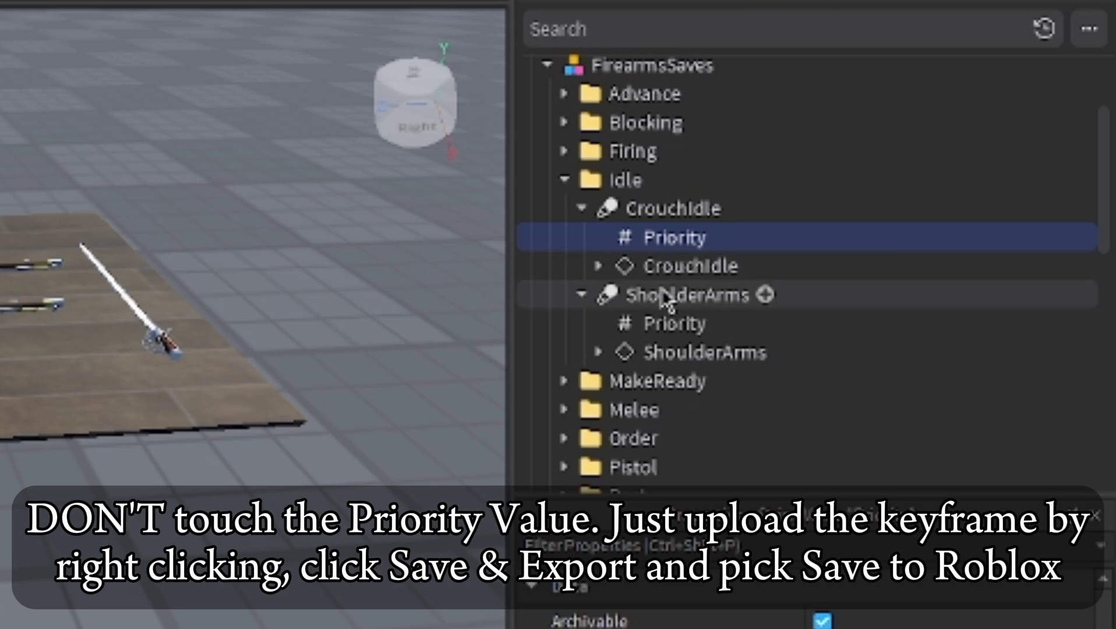
left_click(661, 323)
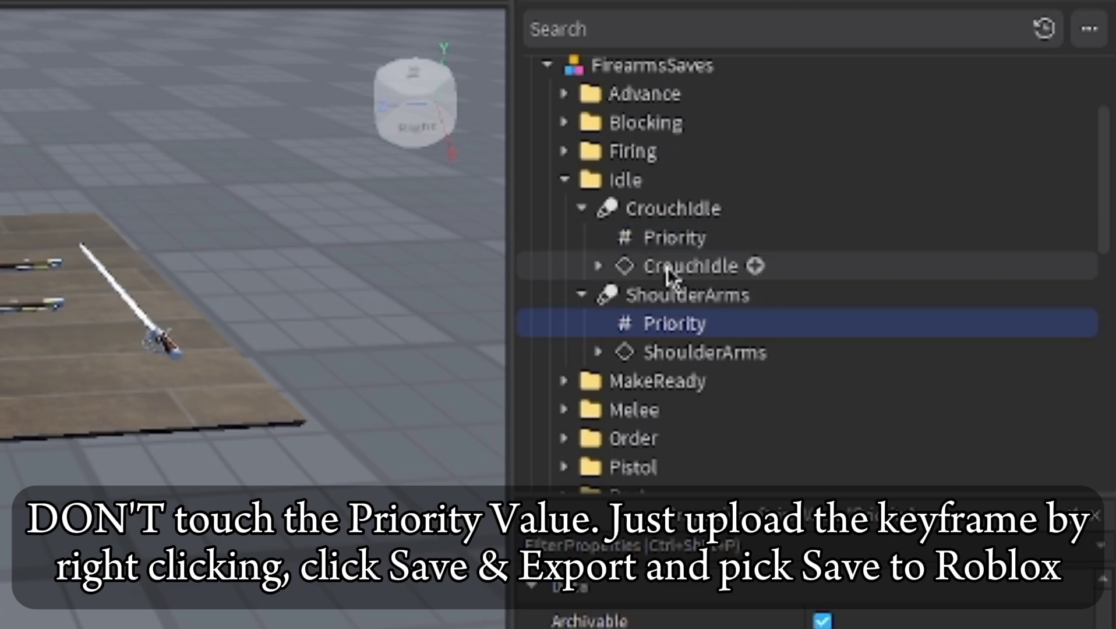
left_click(646, 353)
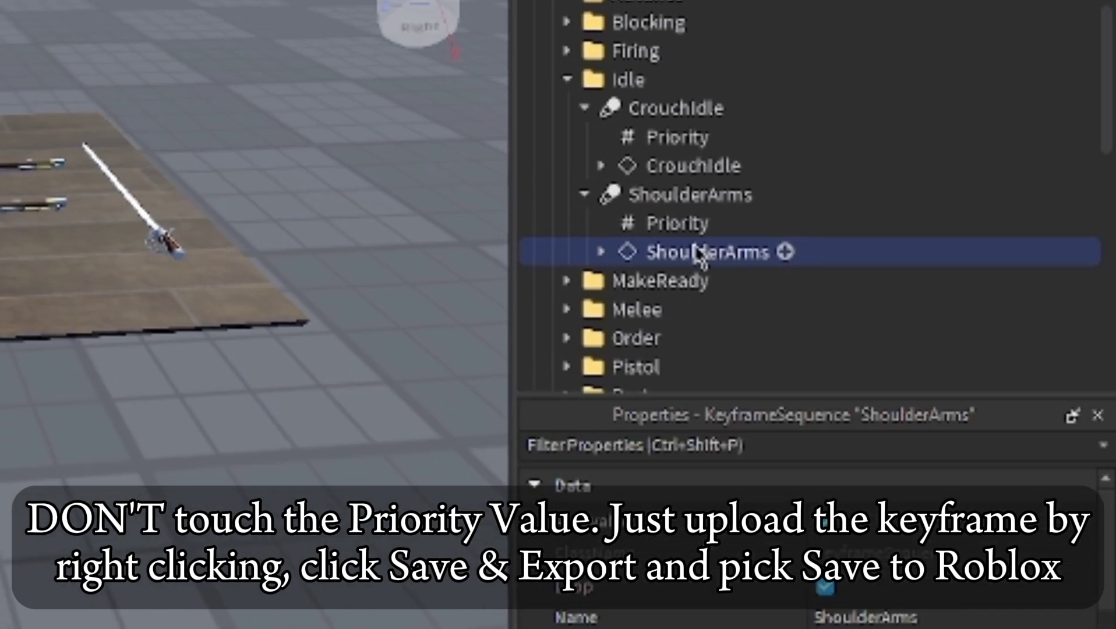
- Publish the ShoulderArms keyframe sequence to Roblox under your own account and copy its asset ID
right_click(702, 350)
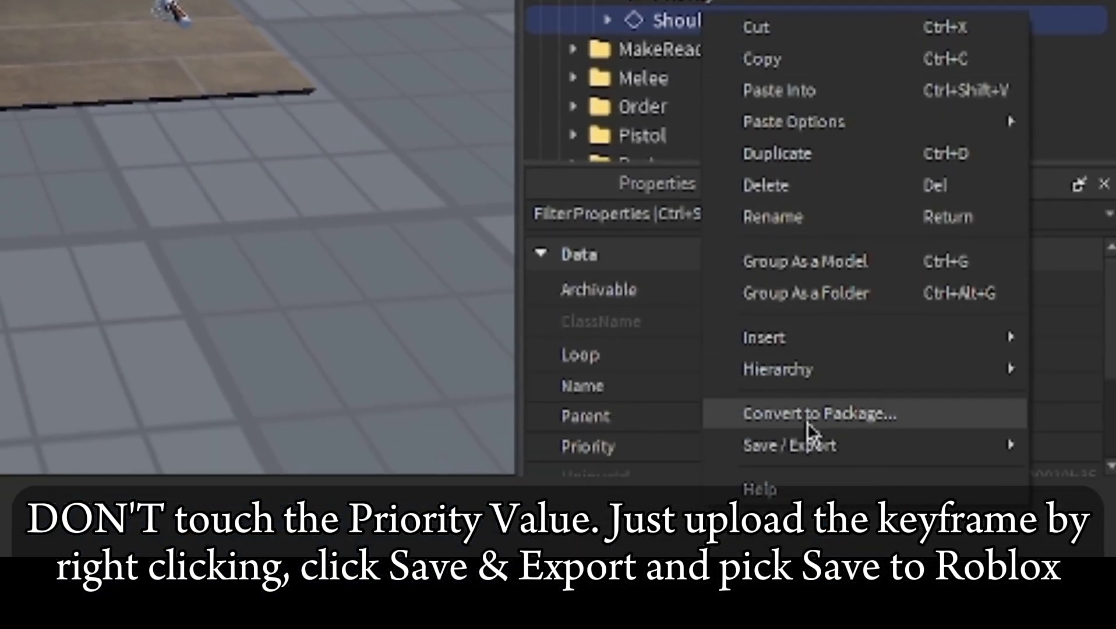
mouse_move(809, 446)
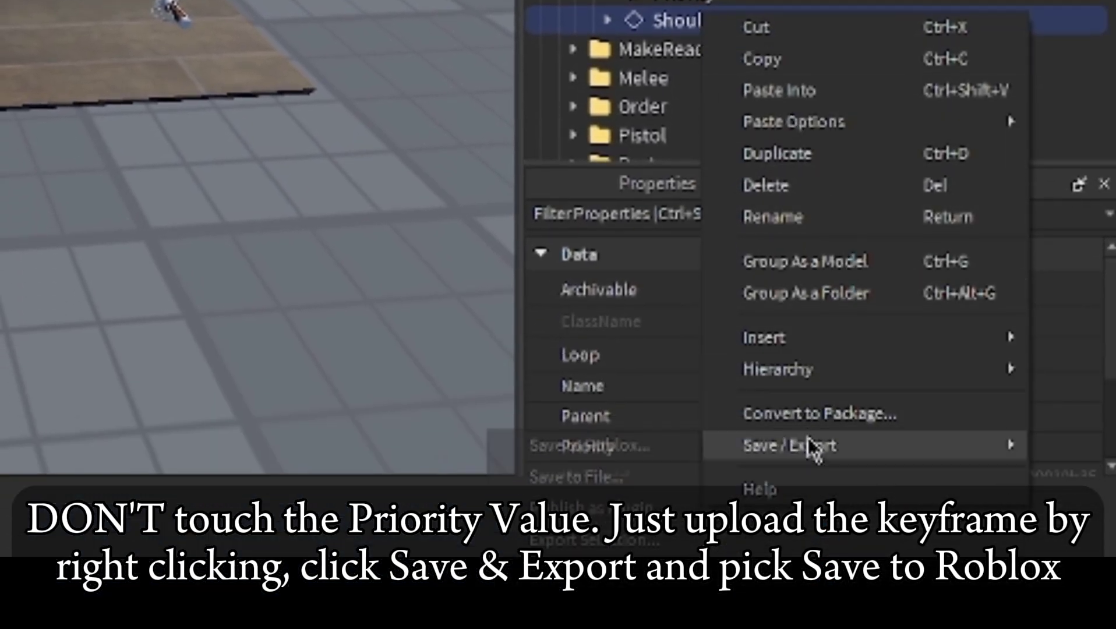
left_click(670, 447)
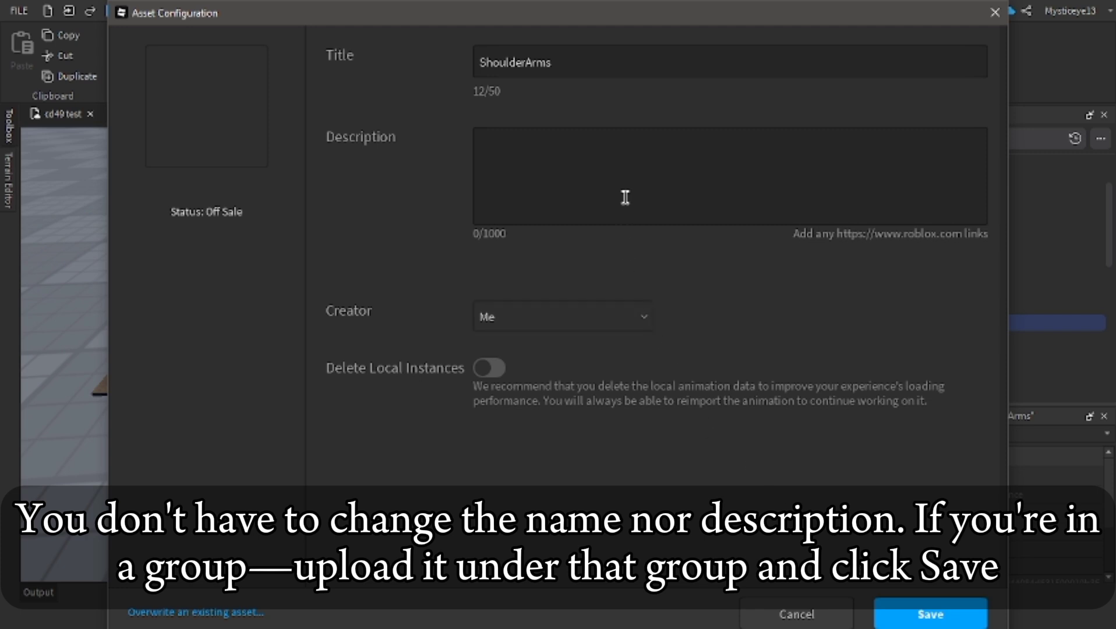
left_click(568, 323)
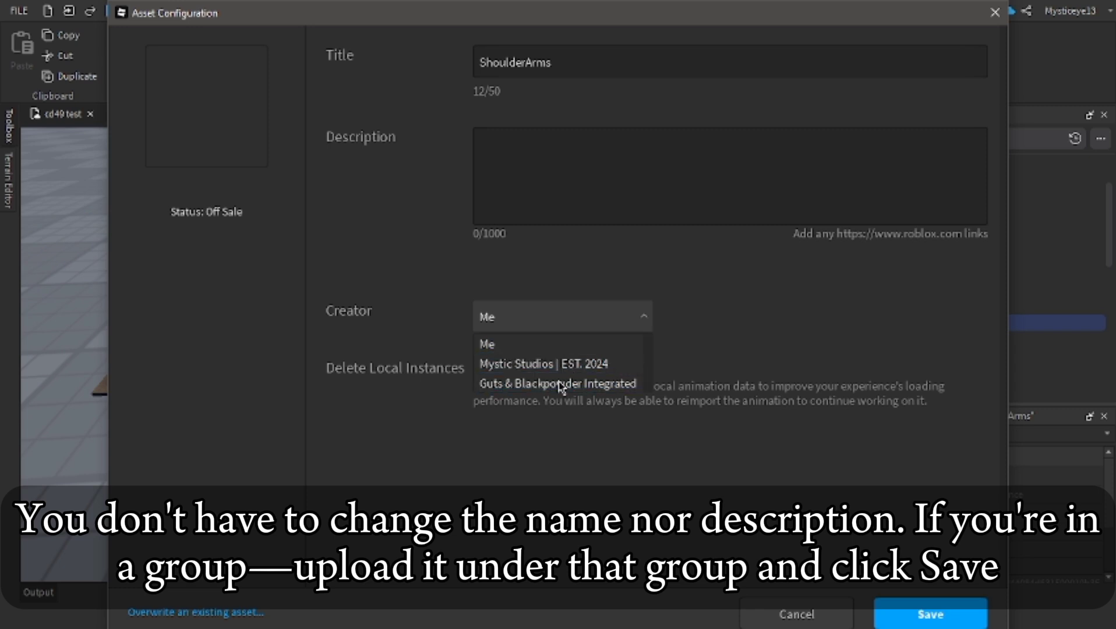
left_click(558, 318)
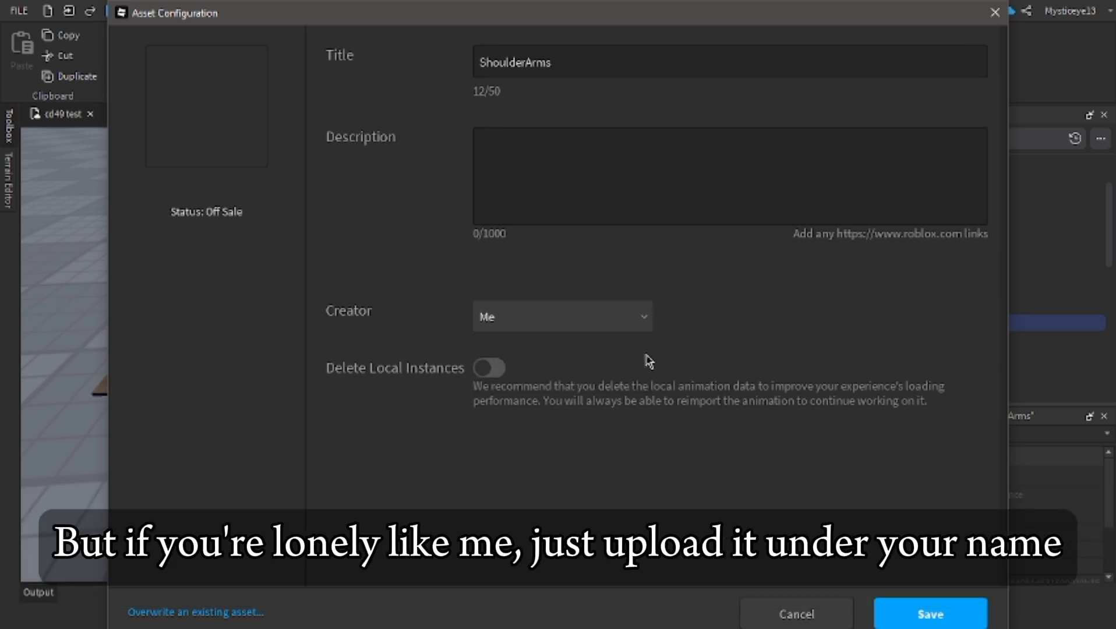
left_click(929, 615)
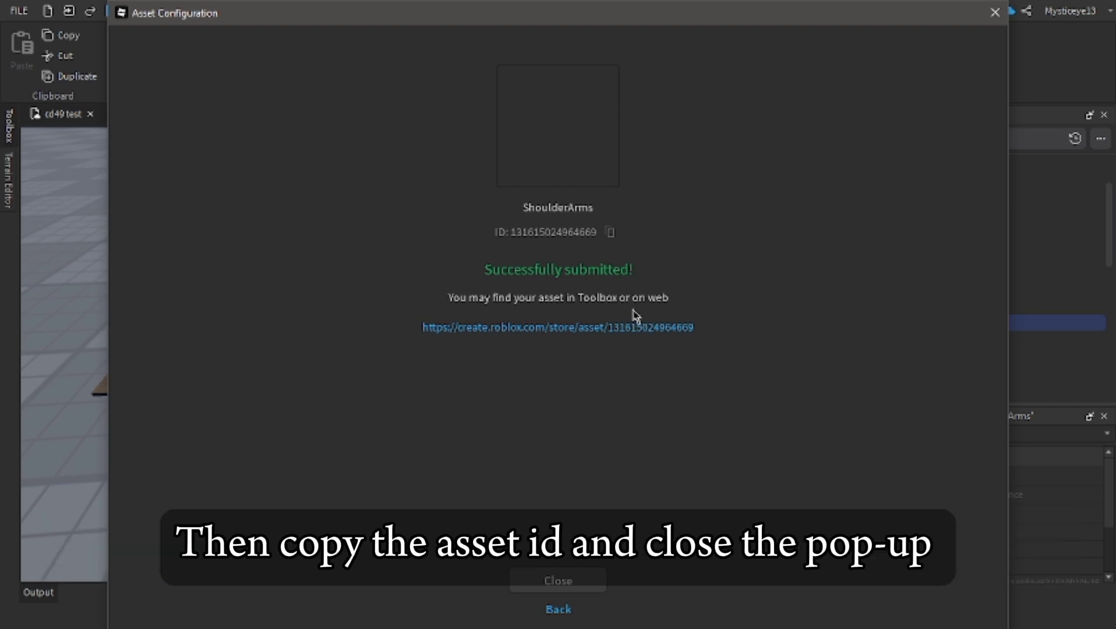
left_click(610, 233)
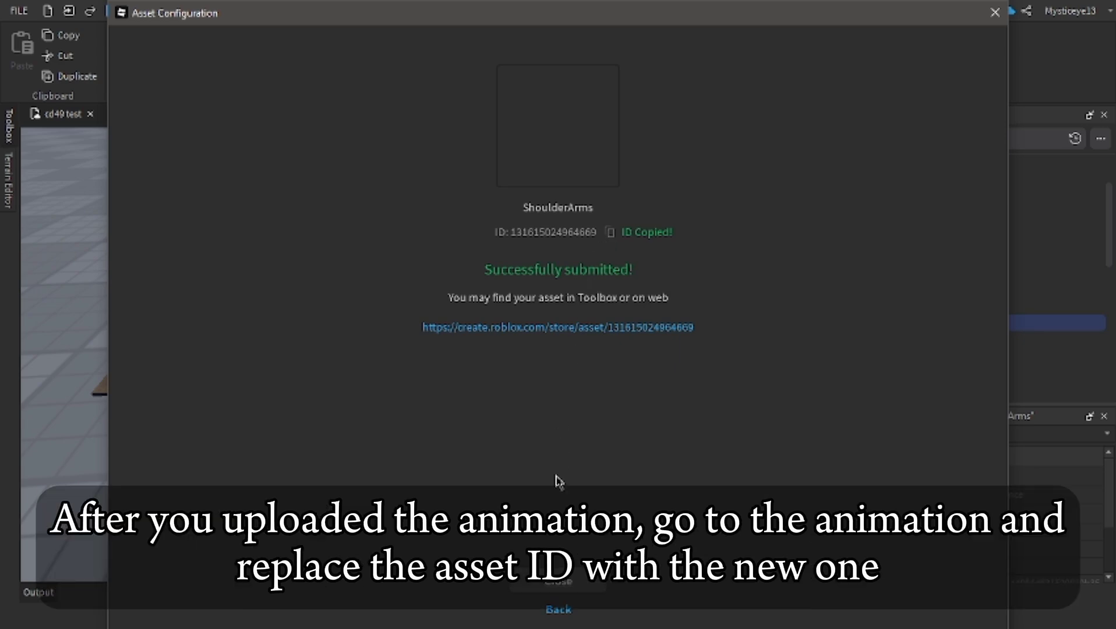
left_click(556, 583)
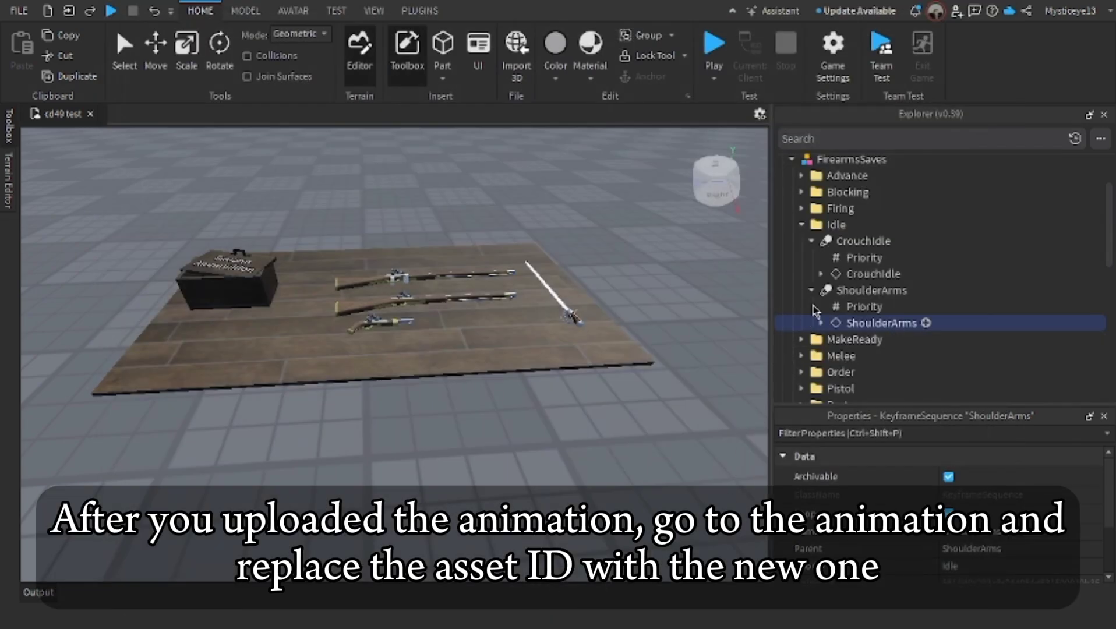
- Paste the copied asset ID into the ShoulderArms Animation's AnimationId property
left_click(812, 291)
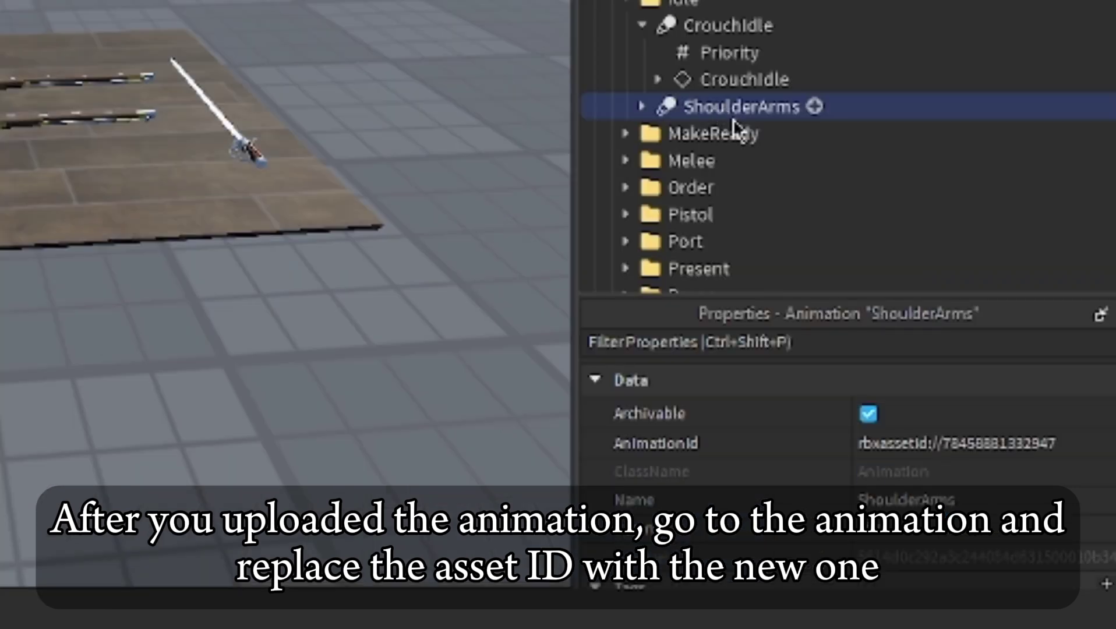
left_click(964, 446)
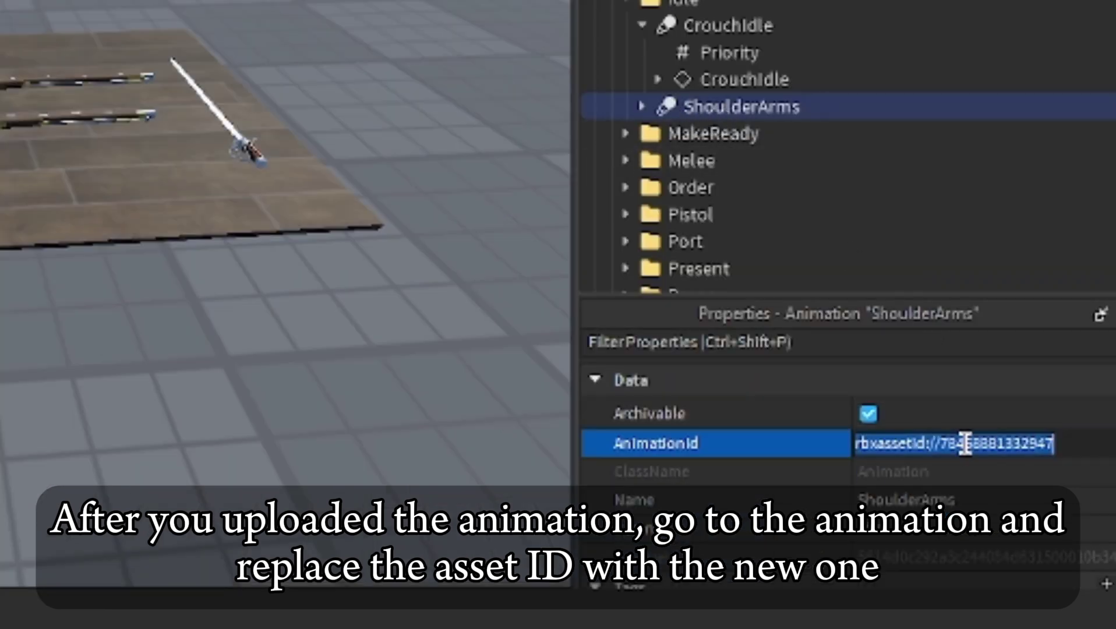
key("ctrl+v")
key("Return")
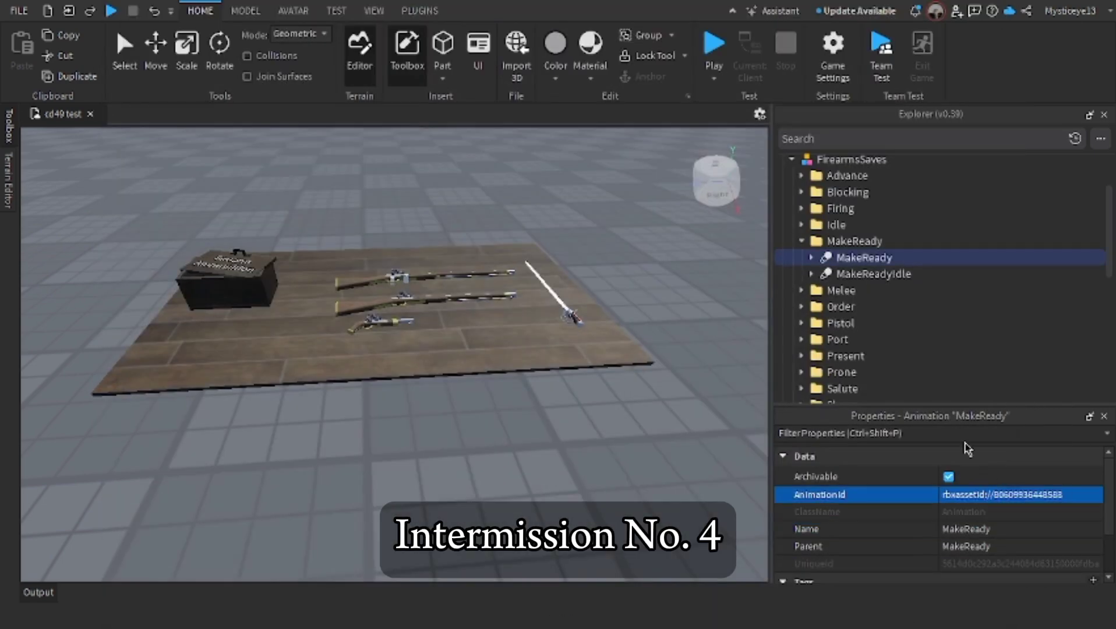
- Expand the Present and Firing folders and begin exporting the Fire animation's keyframe sequence
left_click(801, 240)
left_click(801, 322)
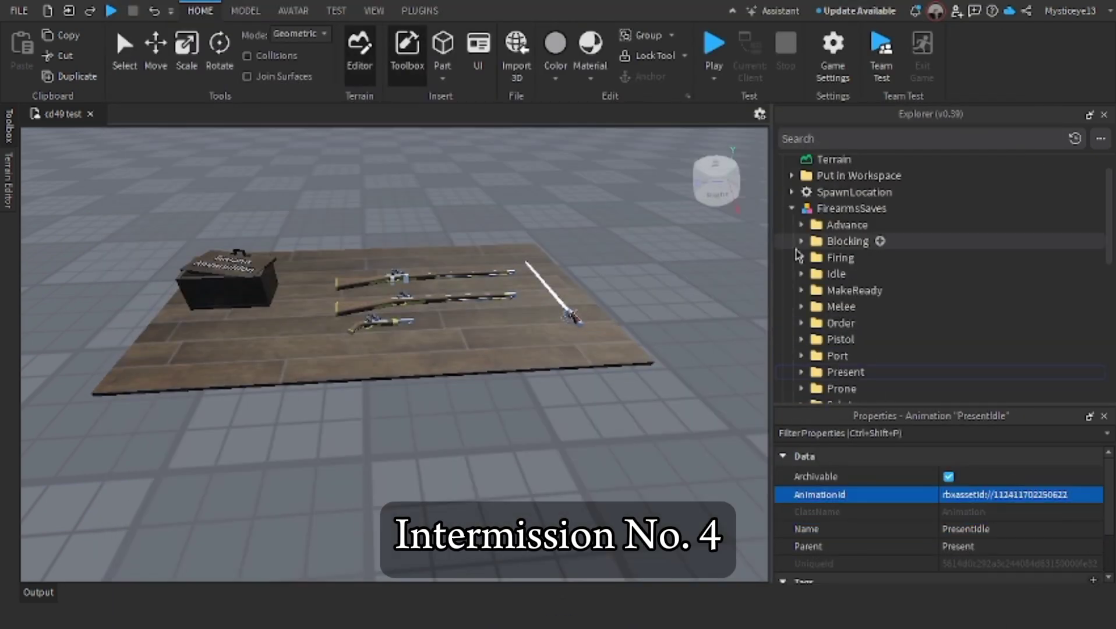
left_click(801, 254)
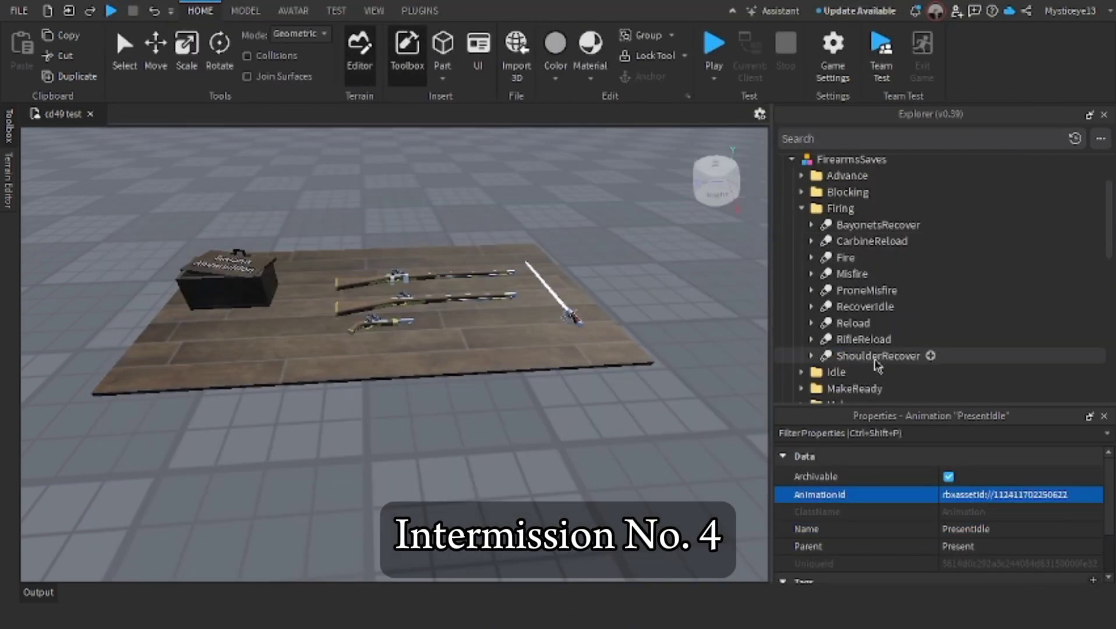
left_click(811, 256)
right_click(850, 290)
mouse_move(939, 538)
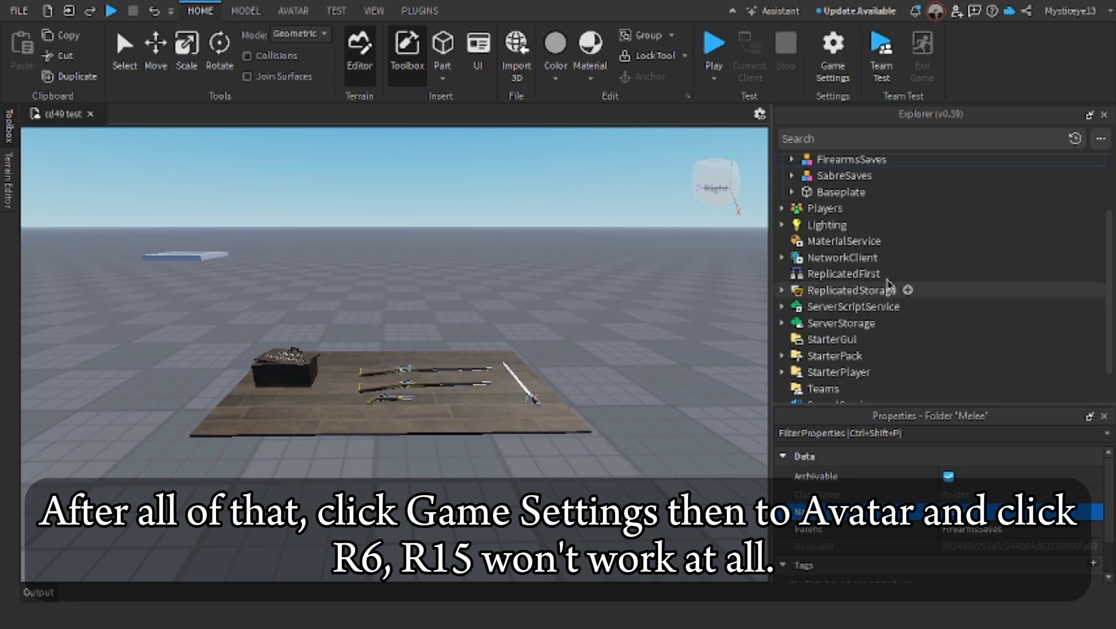
- Switch the game's Avatar Type to R6 in Game Settings, save it, and confirm the warning
left_click(834, 56)
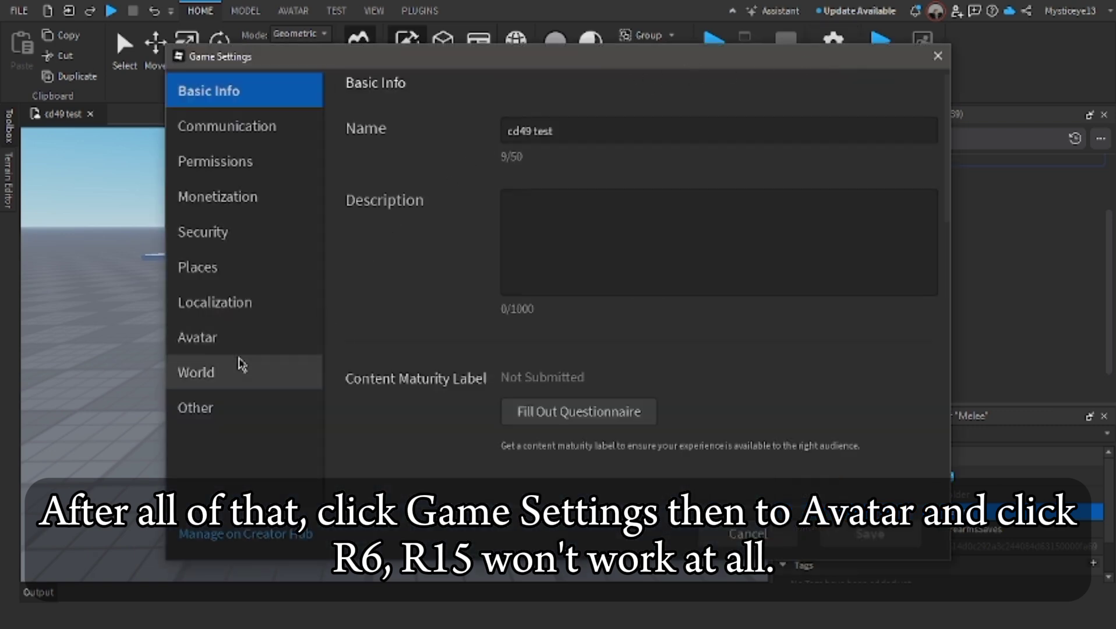
left_click(223, 342)
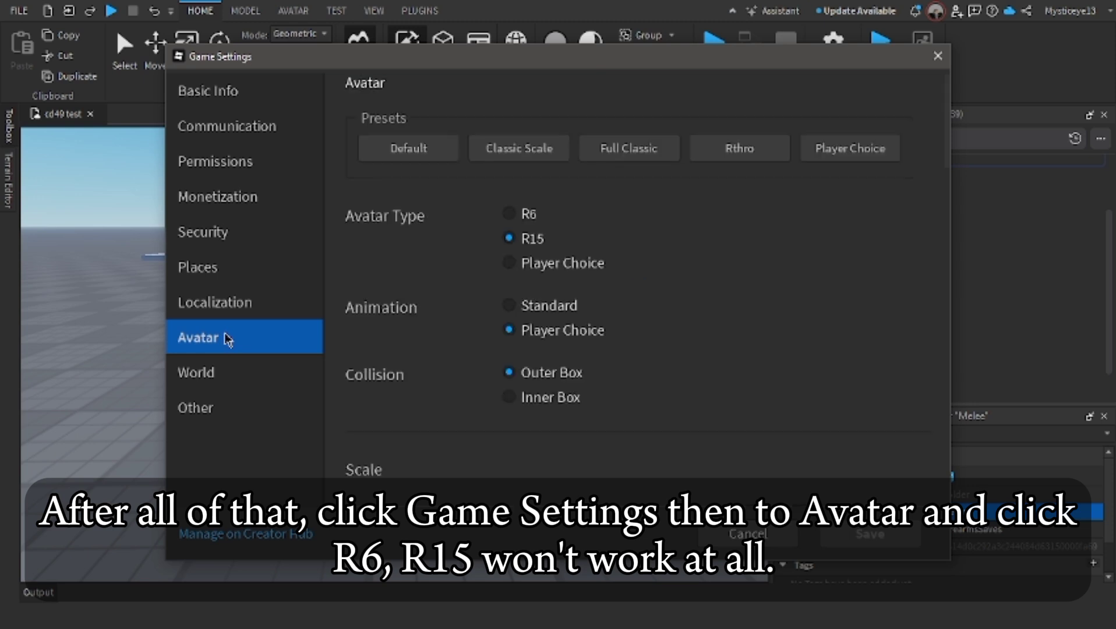
left_click(510, 216)
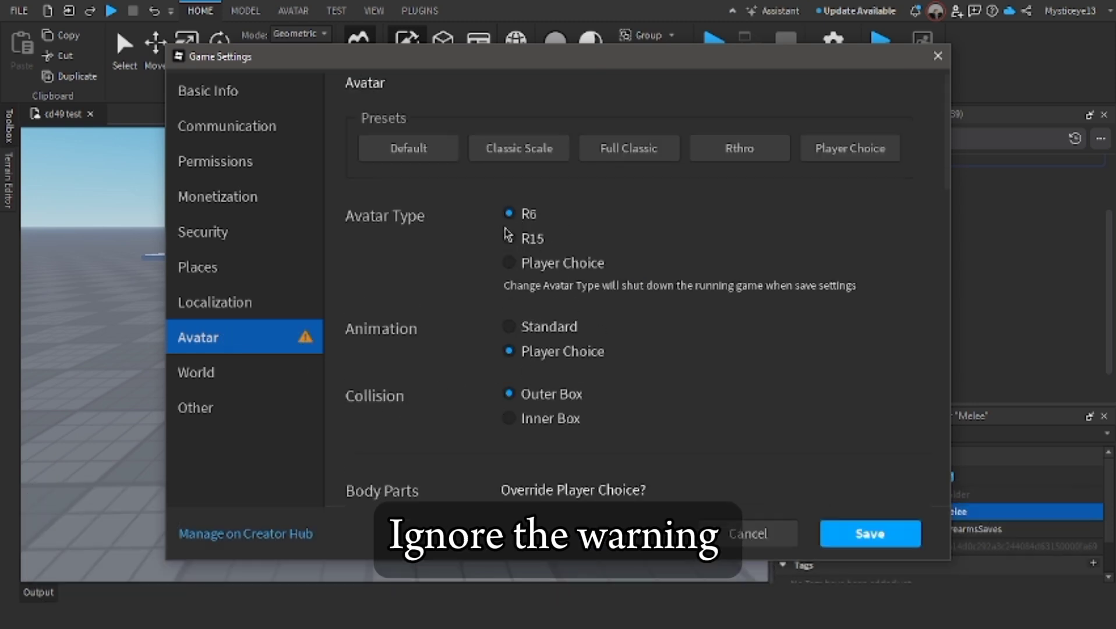
left_click(872, 542)
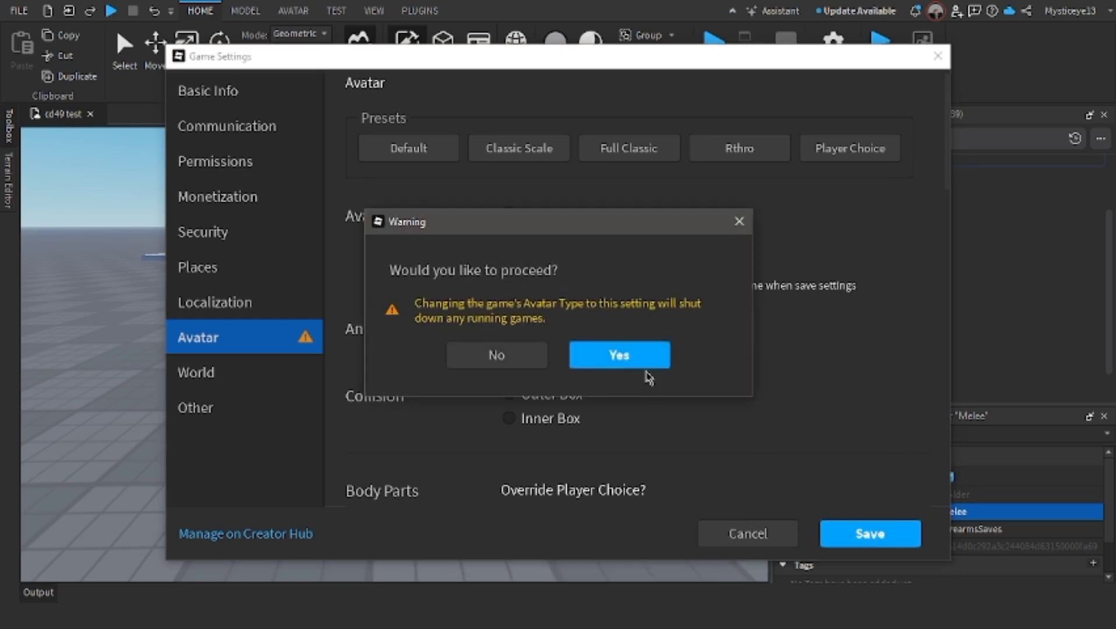
left_click(627, 362)
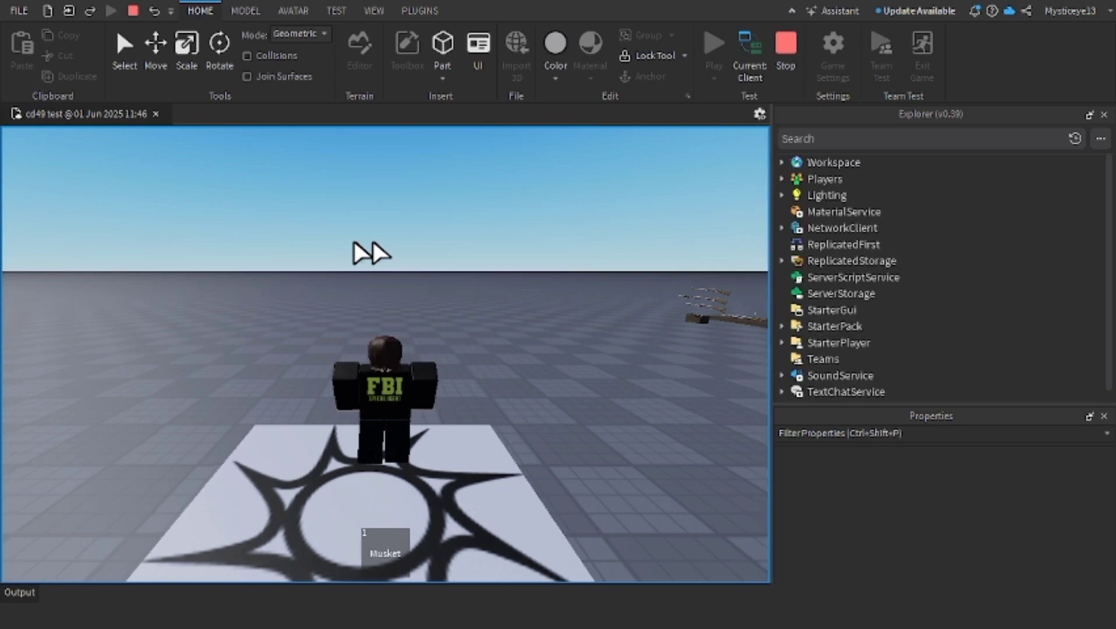
- Walk the avatar off the platform and equip the Musket with key 1
right_click_drag(371, 241, 371, 242)
key("s")
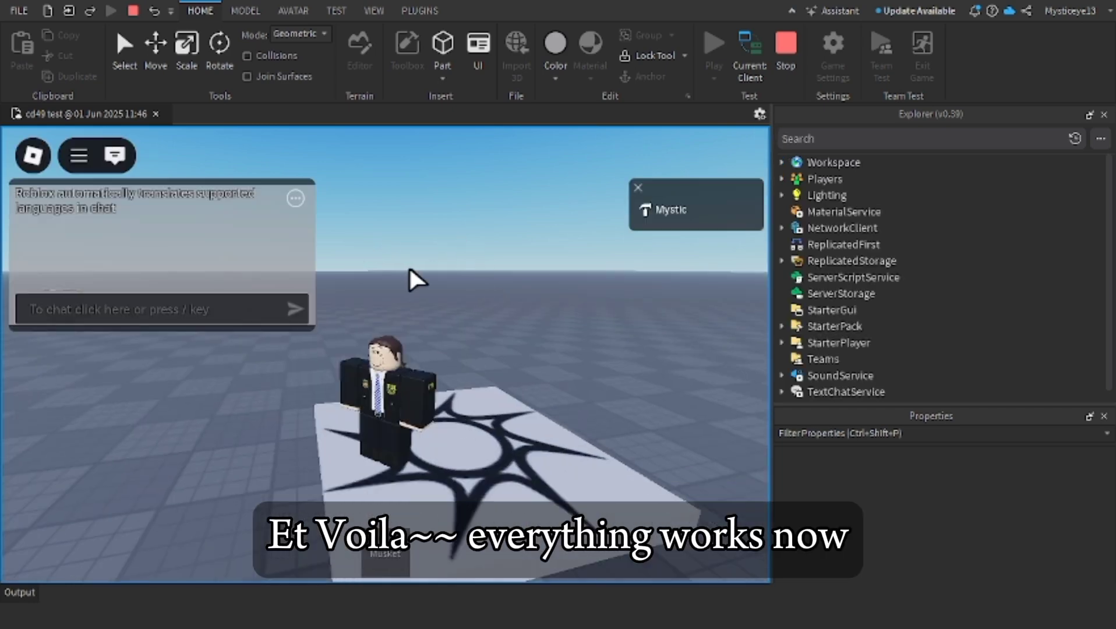
key("1")
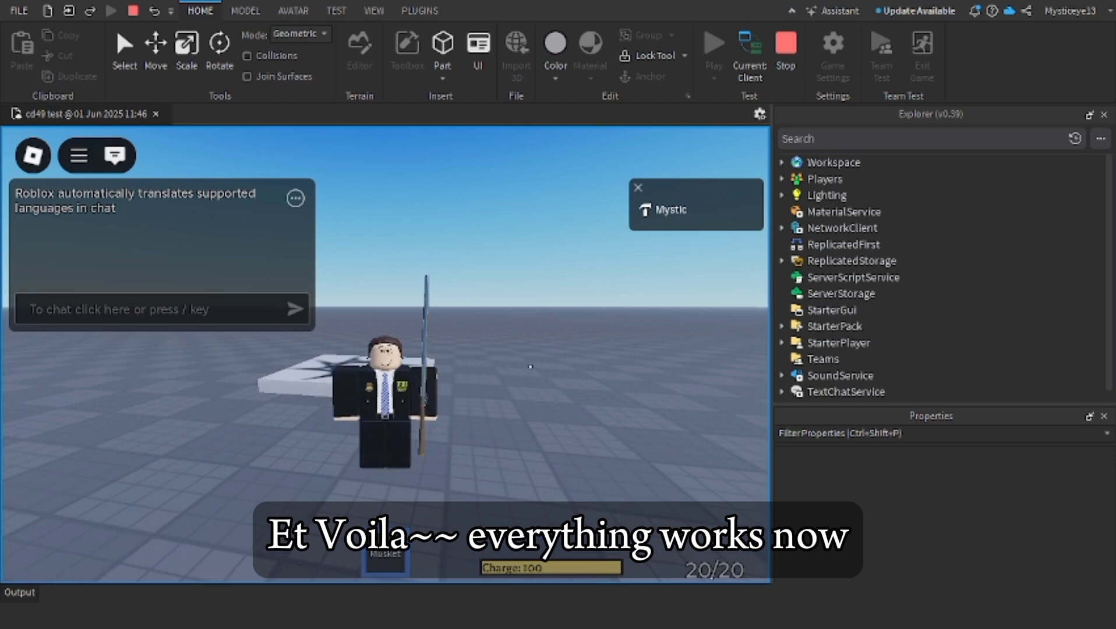
right_click_drag(530, 366, 530, 366)
scroll(529, 366, "up", 2)
scroll(530, 366, "down", 4)
scroll(529, 366, "up", 2)
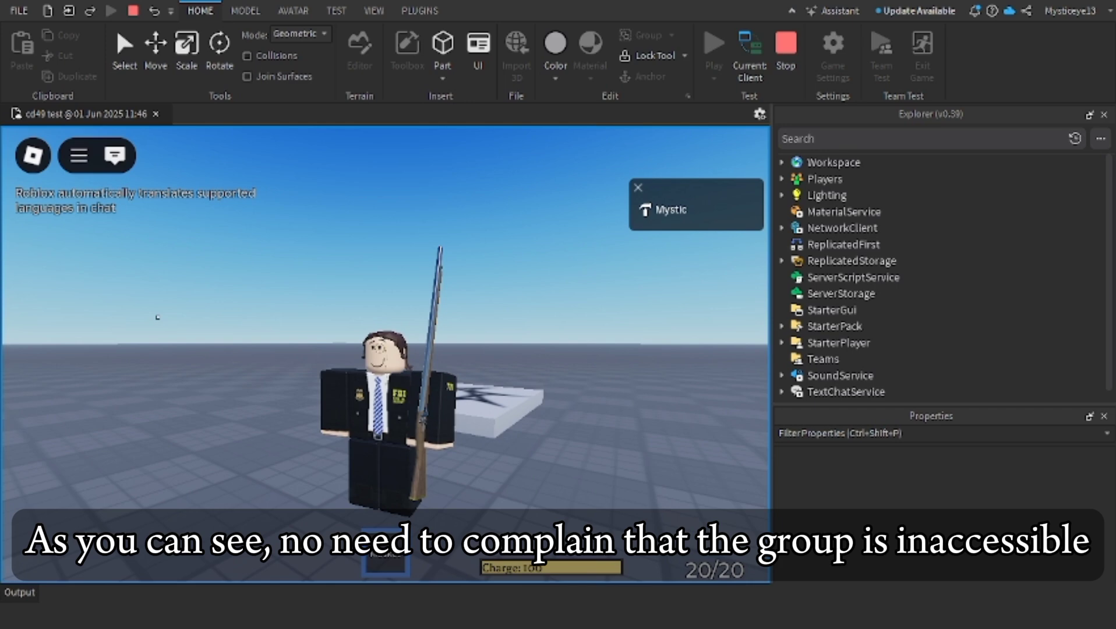
- Aim the Musket from behind the avatar and fire it
mouse_move(157, 316)
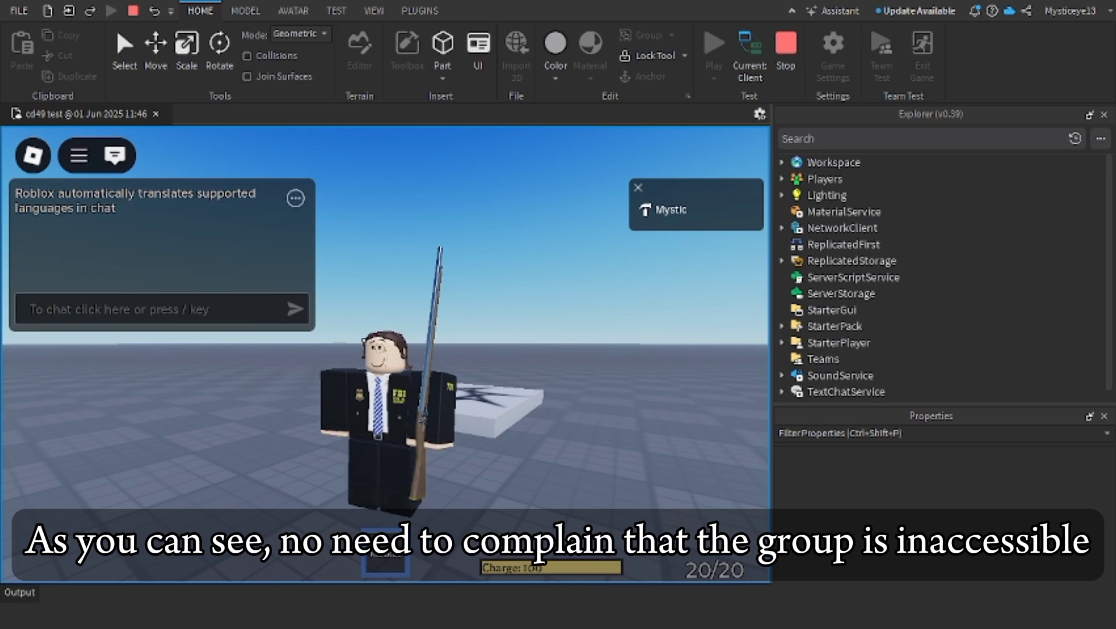
right_click_drag(530, 366, 530, 366)
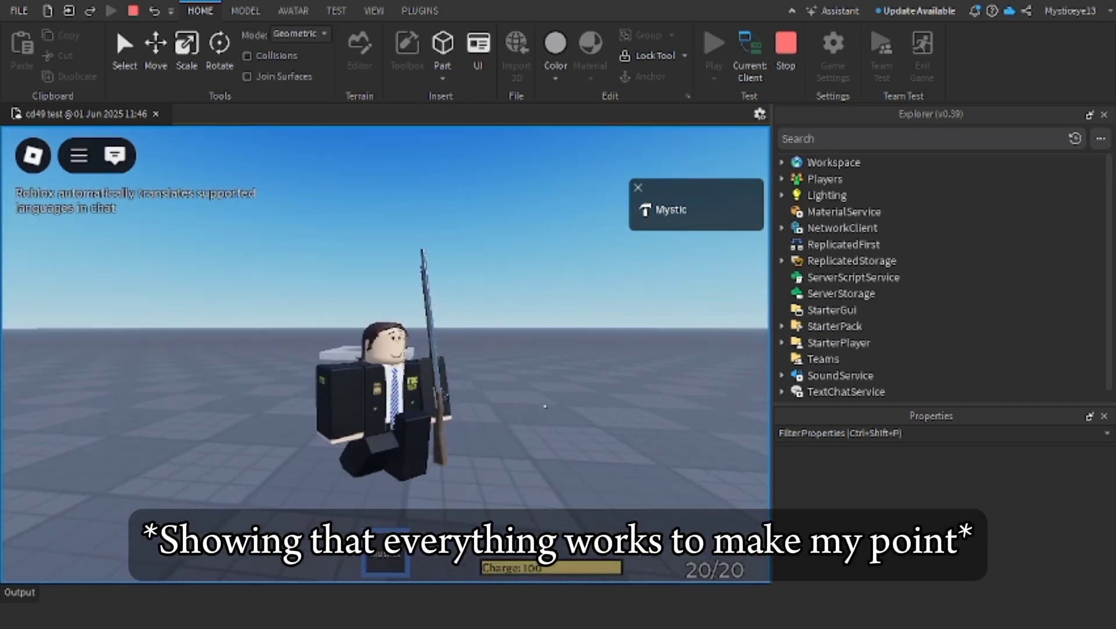
right_click_drag(567, 383, 567, 383)
right_click_drag(653, 367, 654, 367)
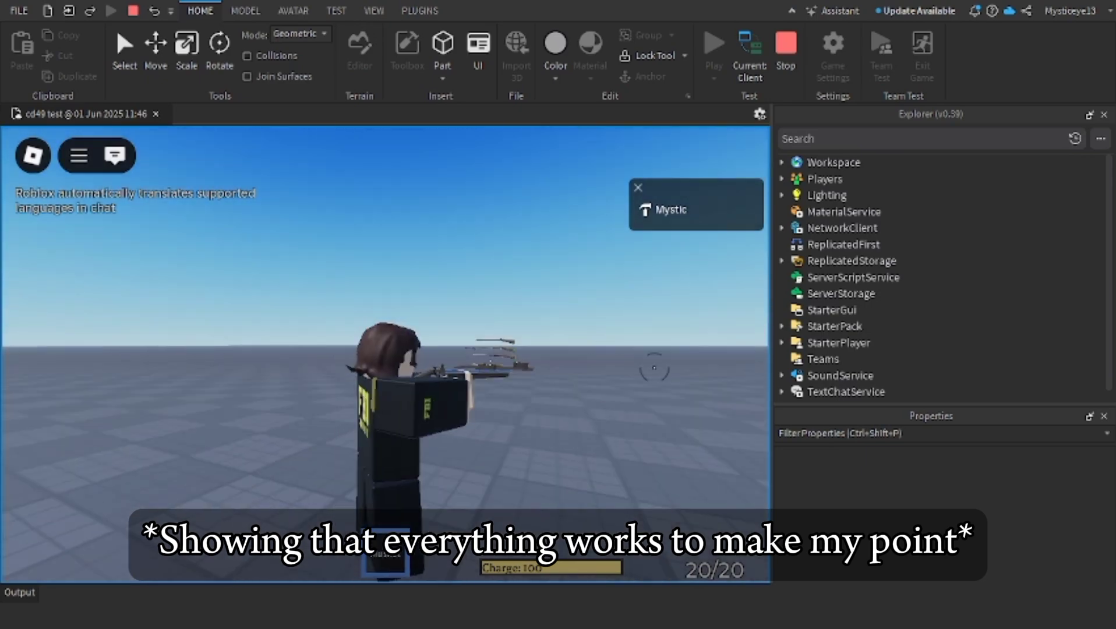
scroll(654, 368, "up", 5)
left_click(385, 355)
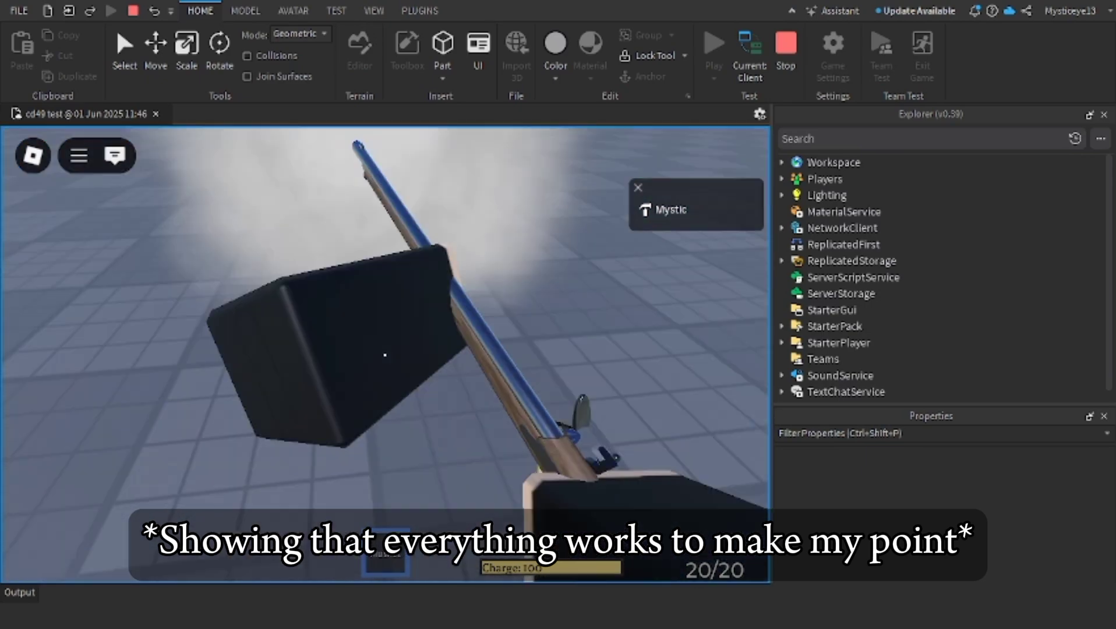
scroll(385, 354, "down", 5)
- Walk the R6 avatar with S, A and D under shift-lock, then stop the play test
right_click_drag(548, 363, 548, 363)
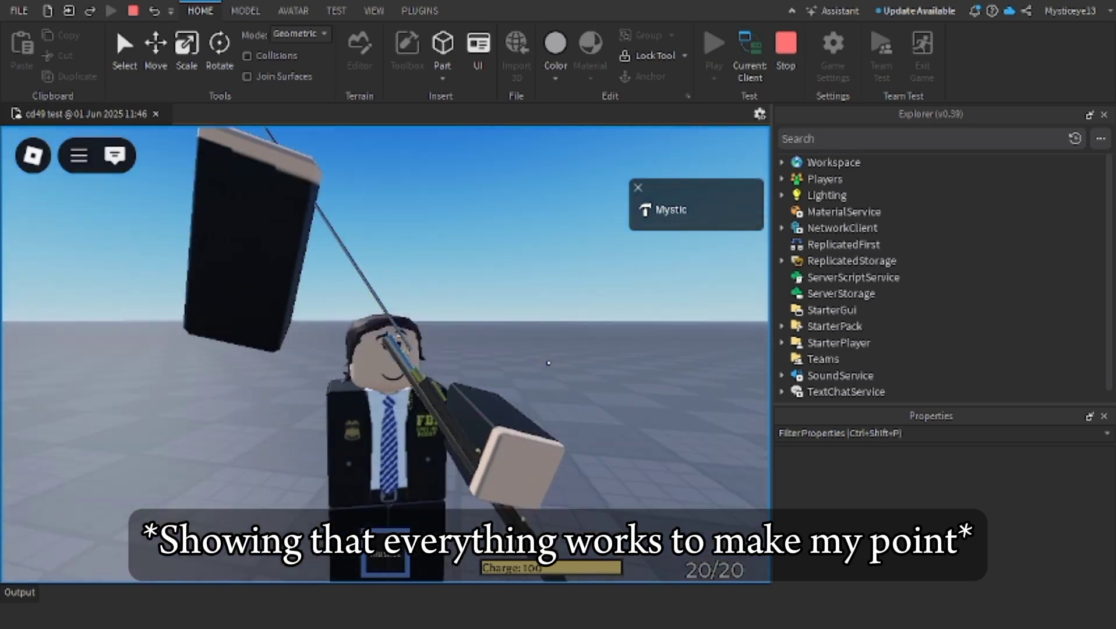
right_click_drag(583, 332, 583, 333)
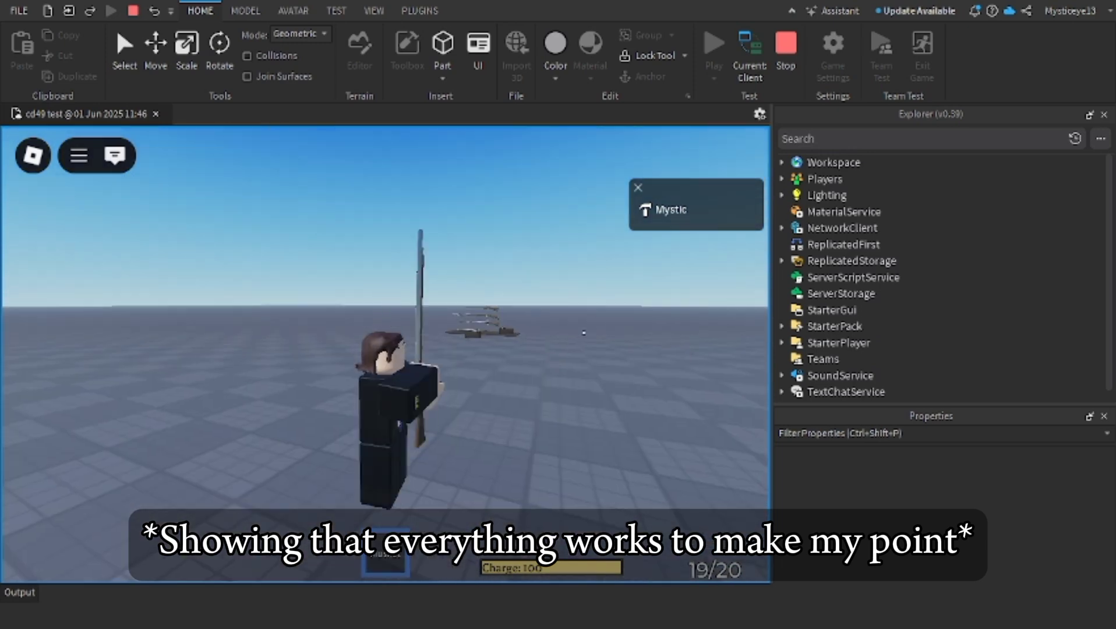
key("shift")
right_click_drag(545, 433, 544, 433)
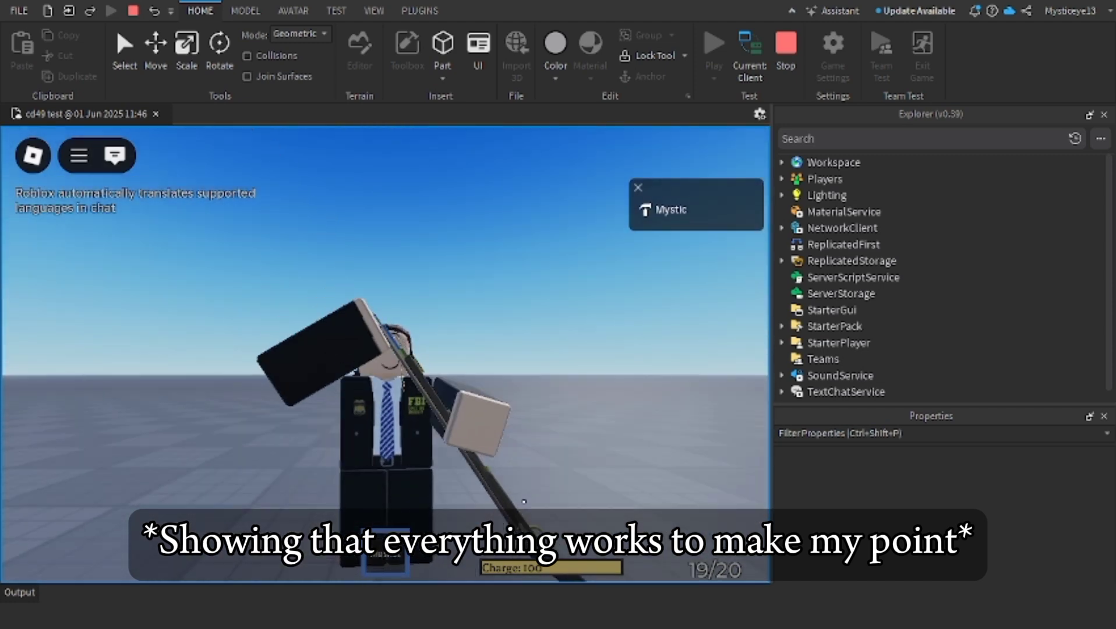
key("s")
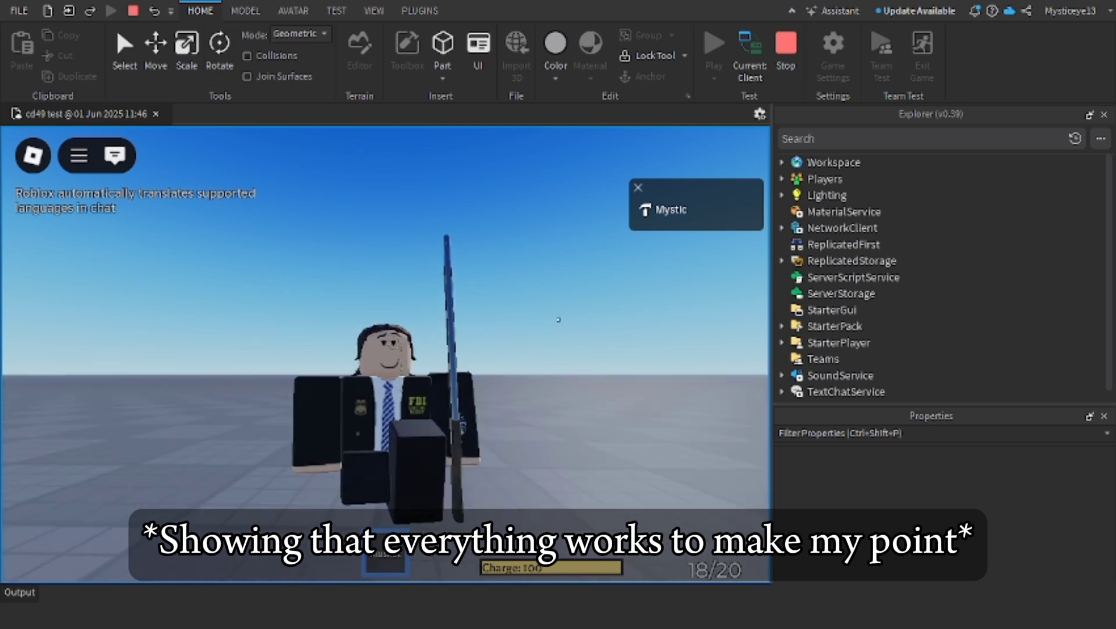
key("a")
key("d")
right_click_drag(558, 319, 557, 319)
key("s")
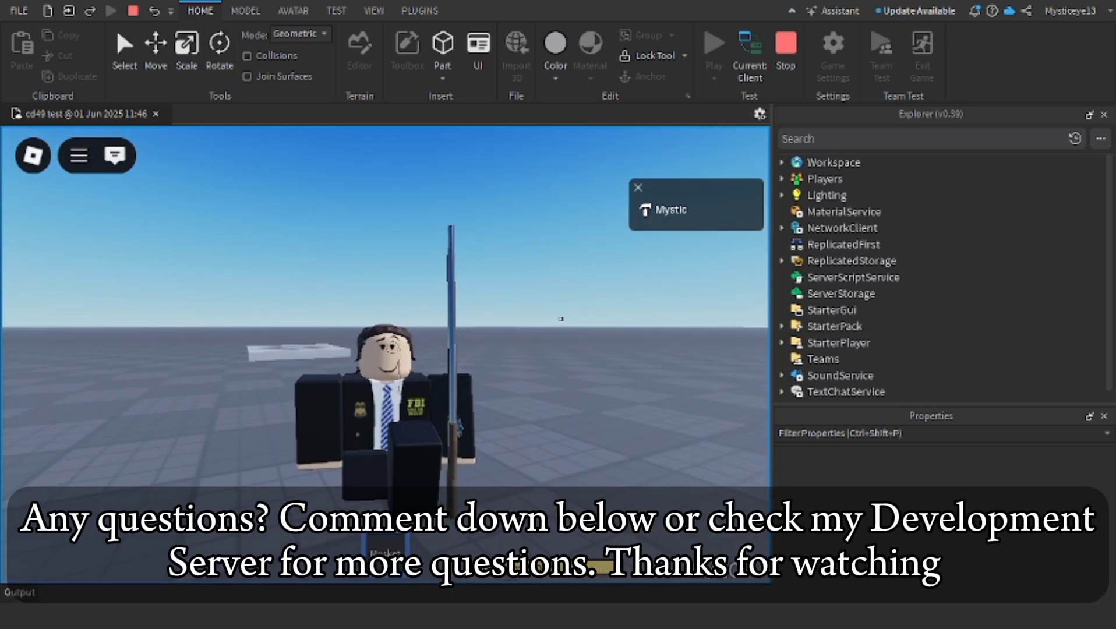
left_click(133, 10)
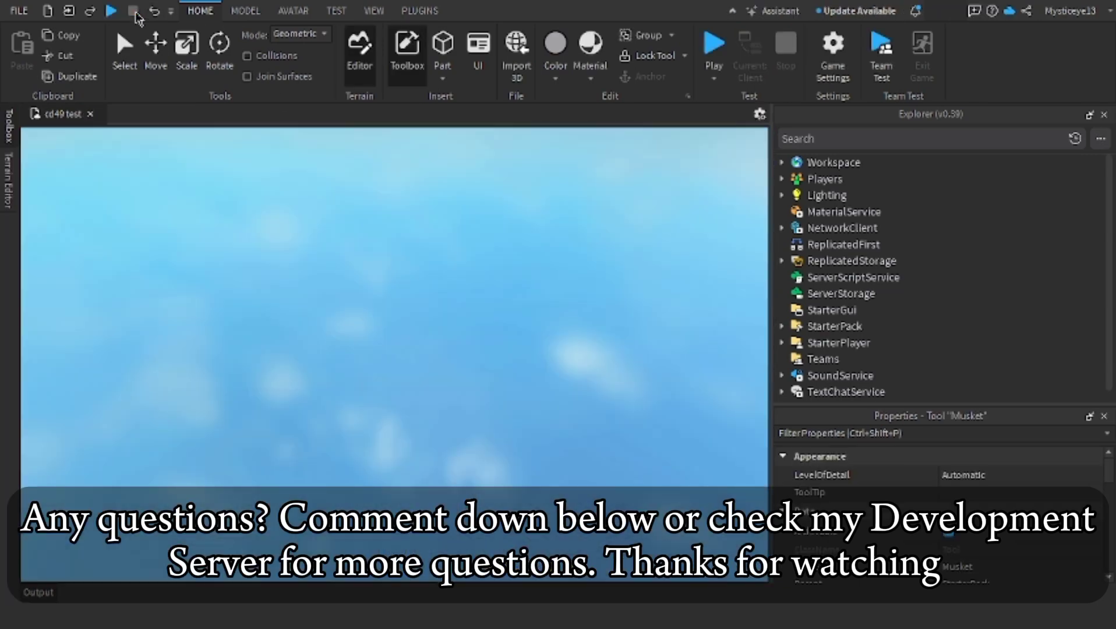